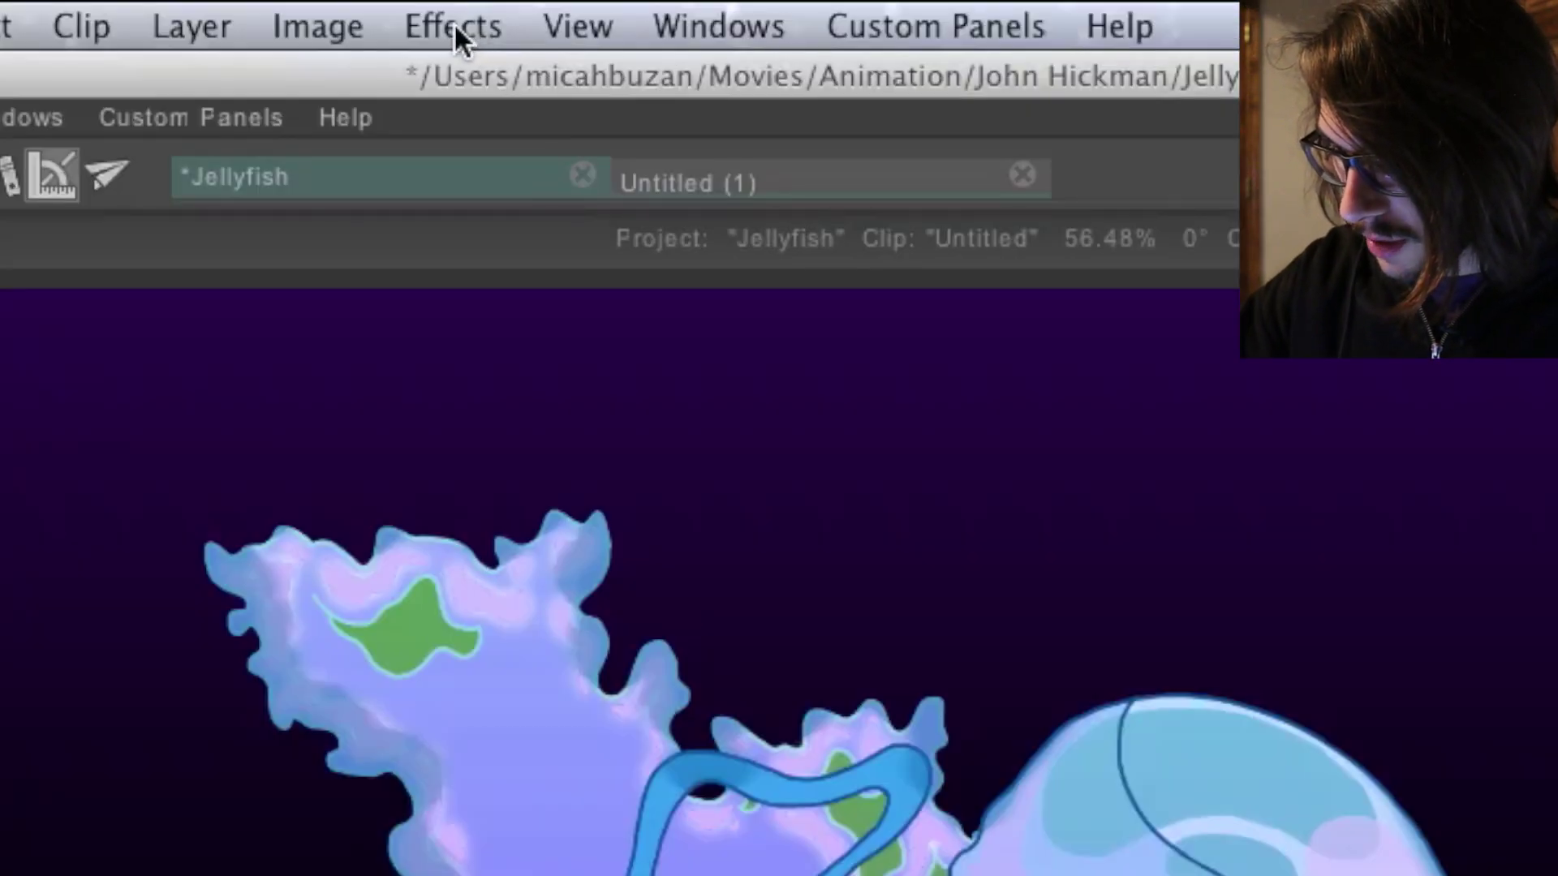
Browse the Blur, Distortion and Transition effect categories, then add Color Adjust from Color
left_click(455, 30)
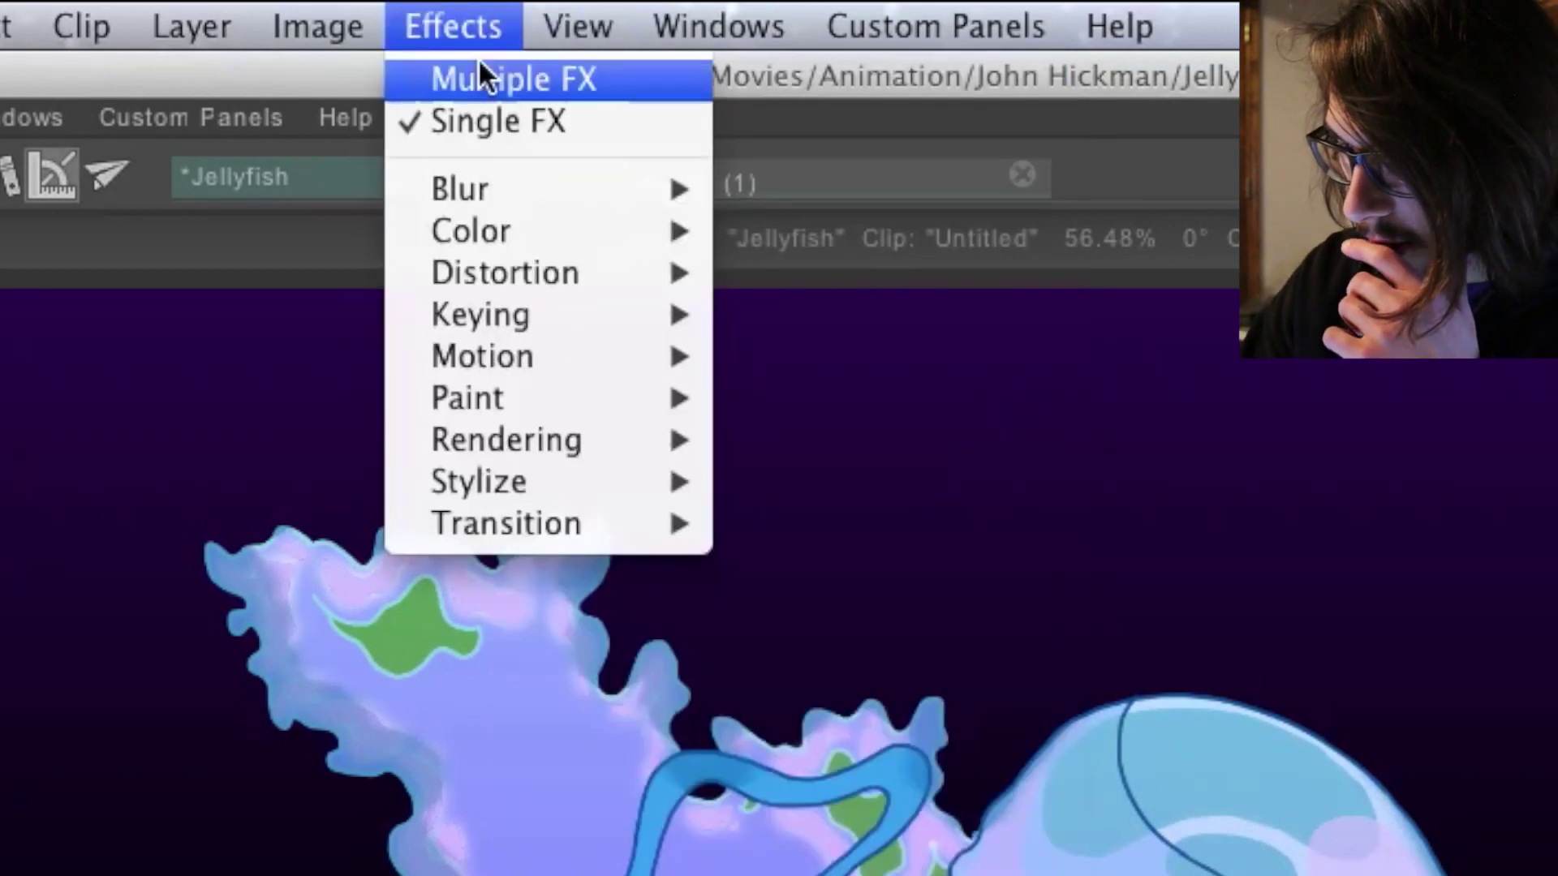
mouse_move(585, 185)
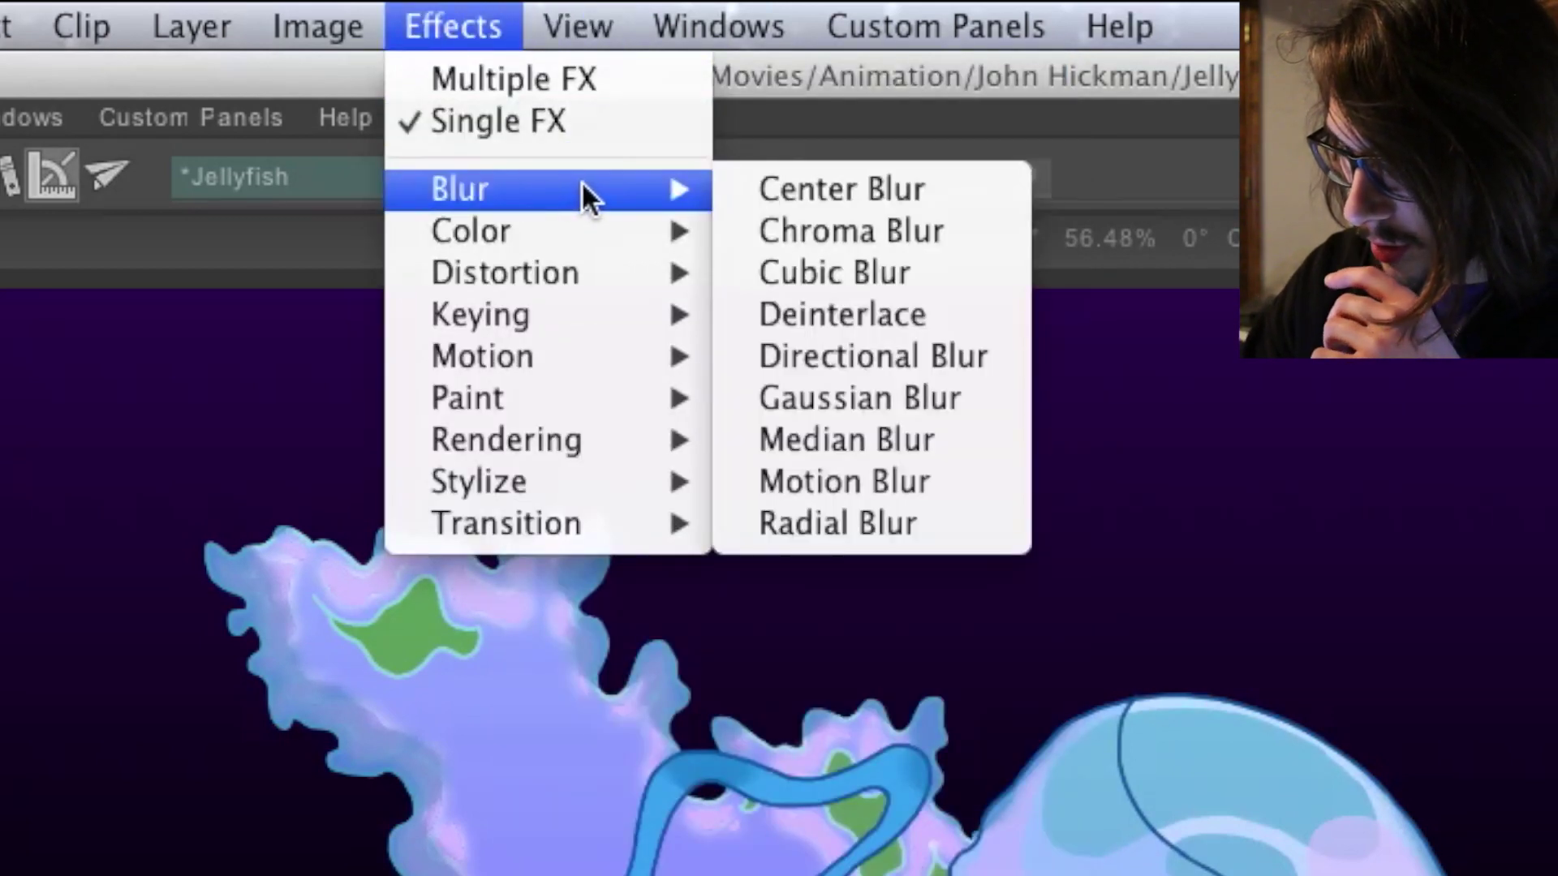
mouse_move(574, 276)
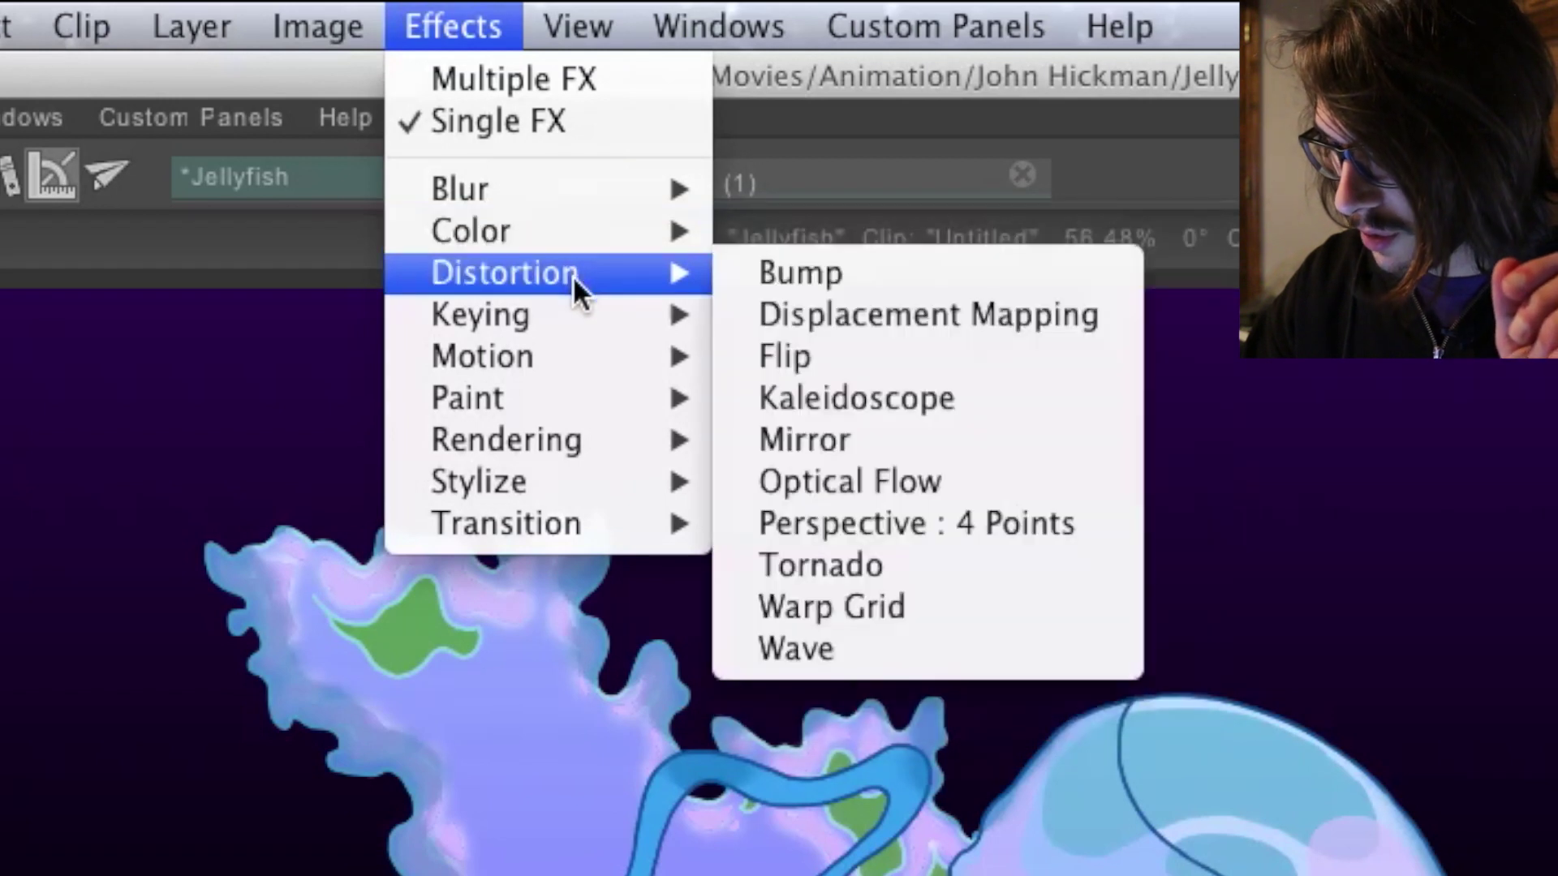
mouse_move(597, 526)
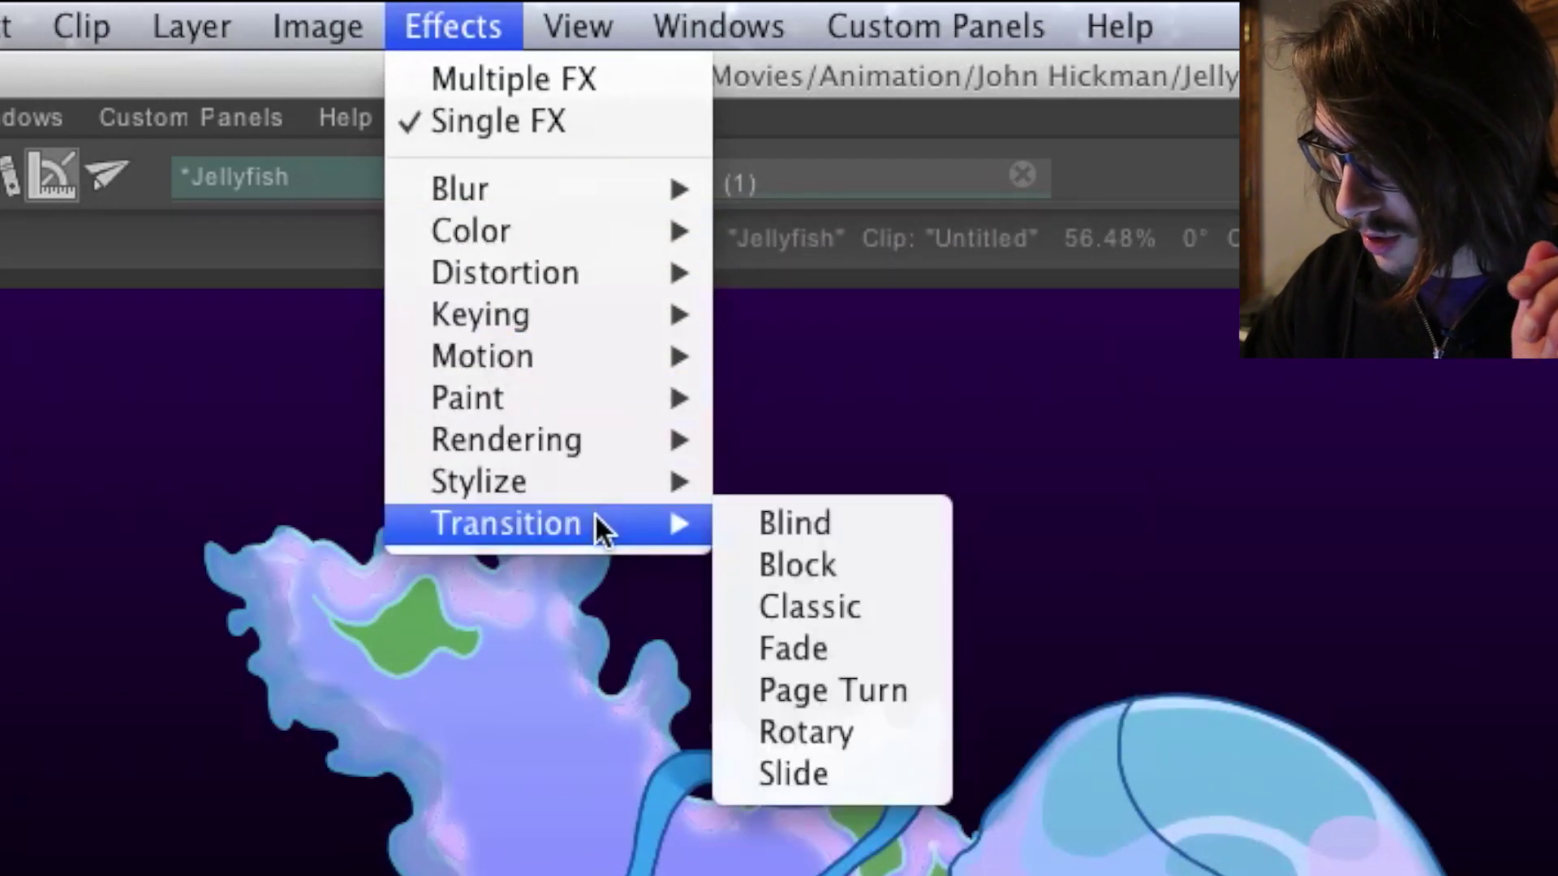
mouse_move(596, 231)
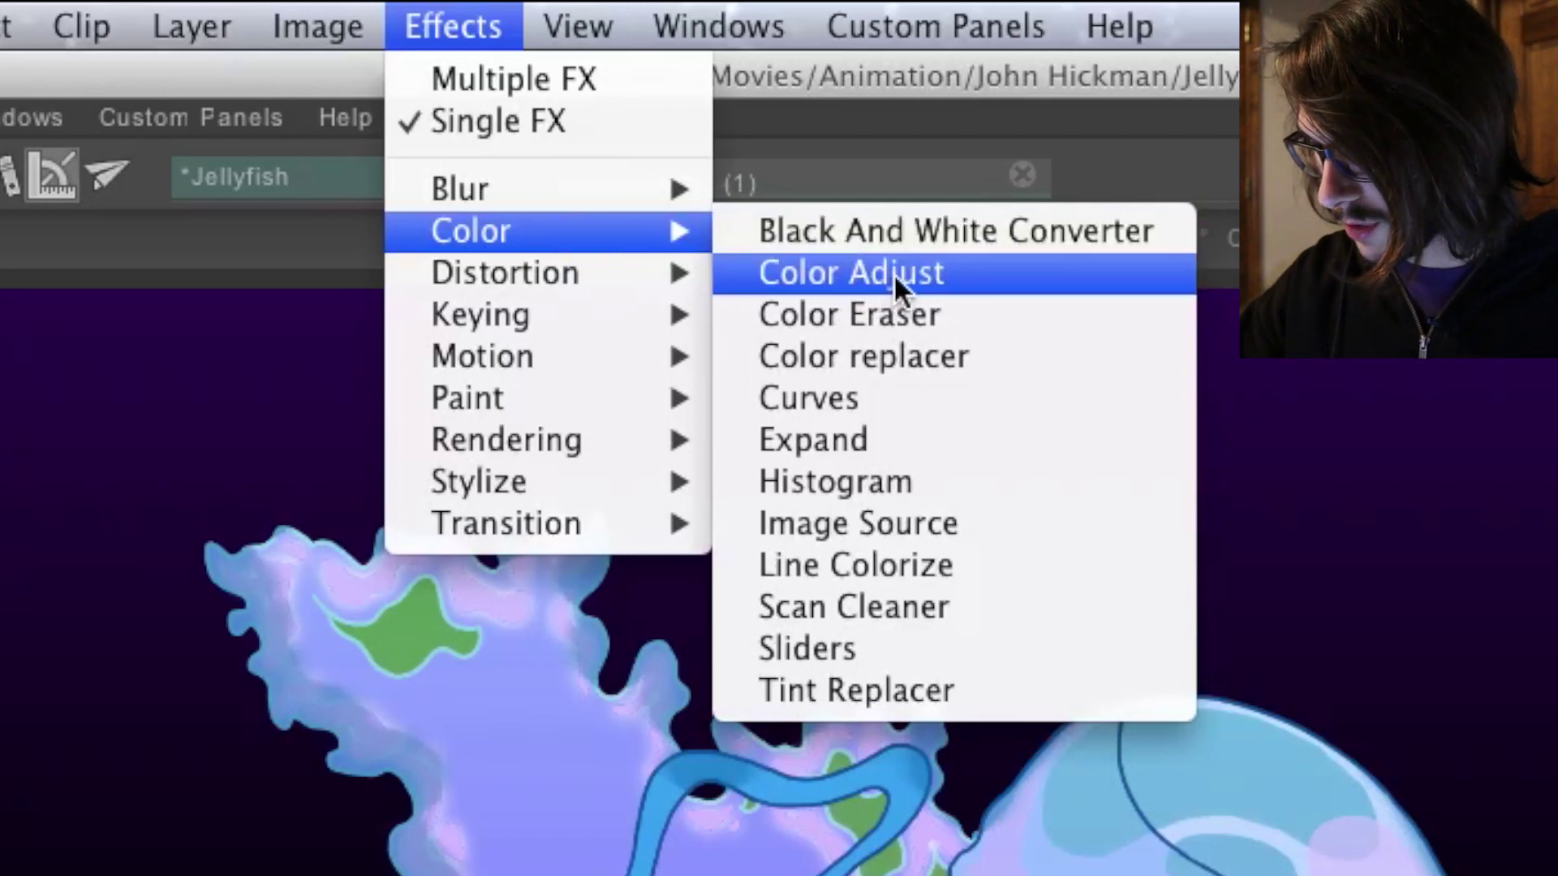
left_click(964, 273)
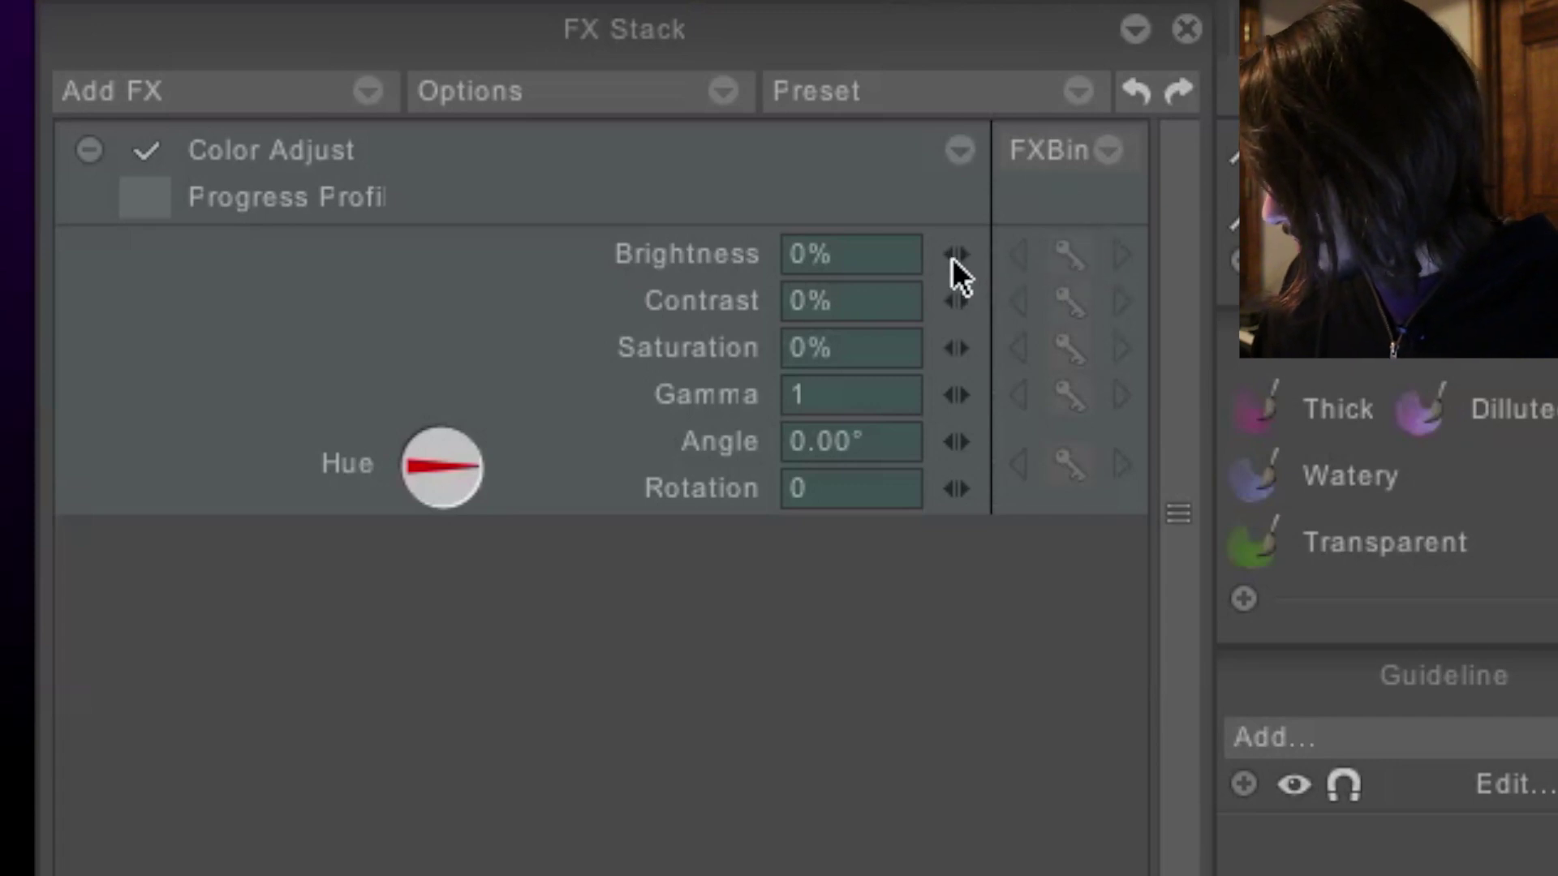
Try the Brightness and hue Rotation controls, then reset Brightness and Contrast to 0%
left_click_drag(952, 256, 896, 257)
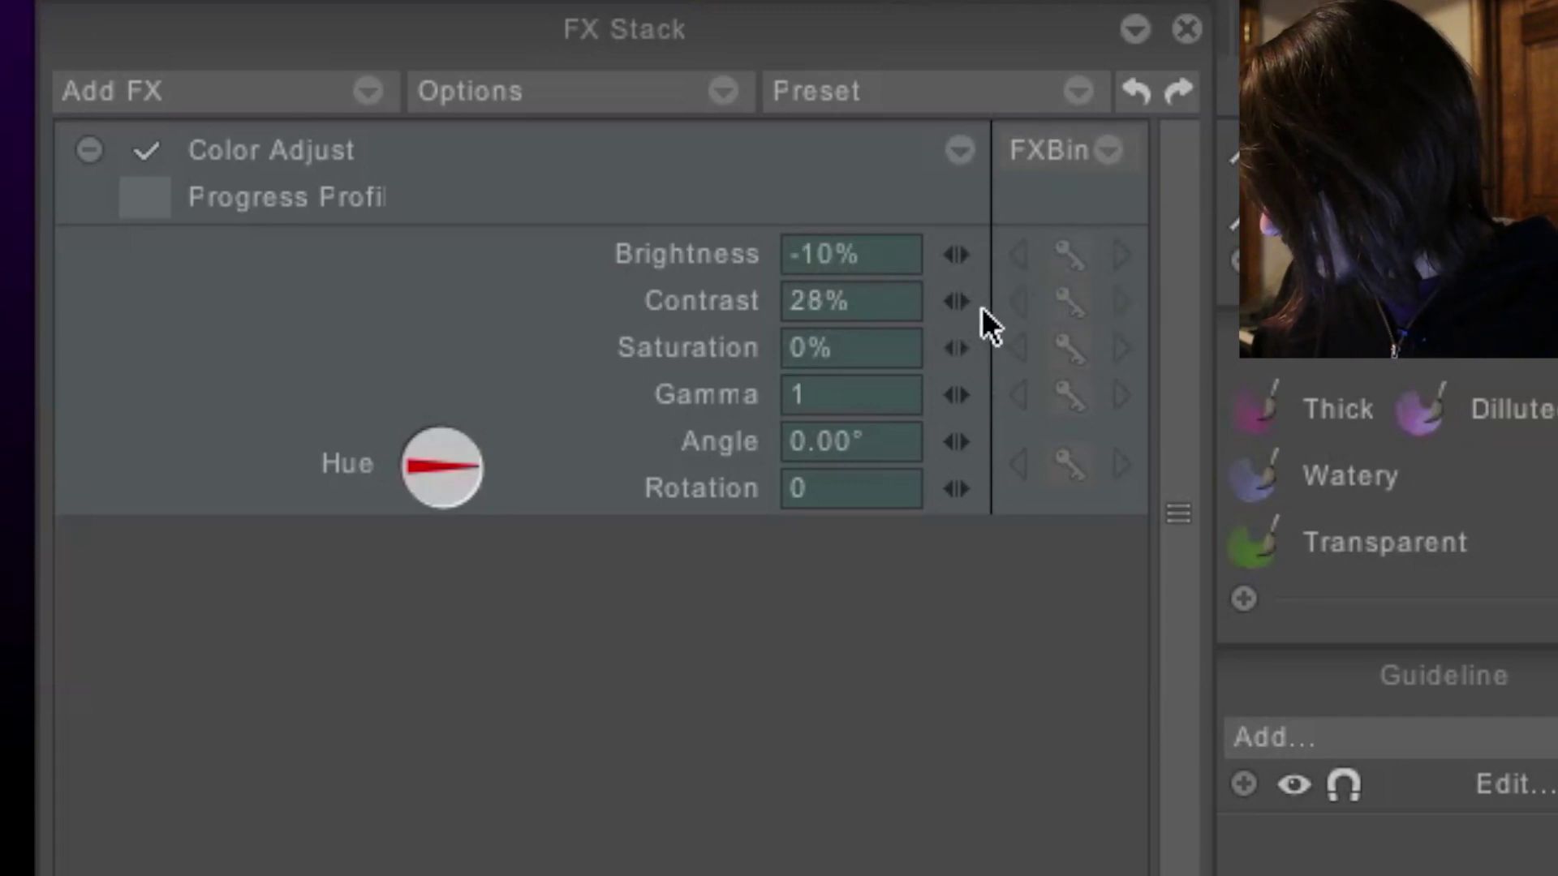
mouse_move(474, 465)
left_mouse_down()
mouse_move(466, 492)
mouse_move(449, 490)
mouse_move(422, 455)
mouse_move(493, 465)
left_mouse_up()
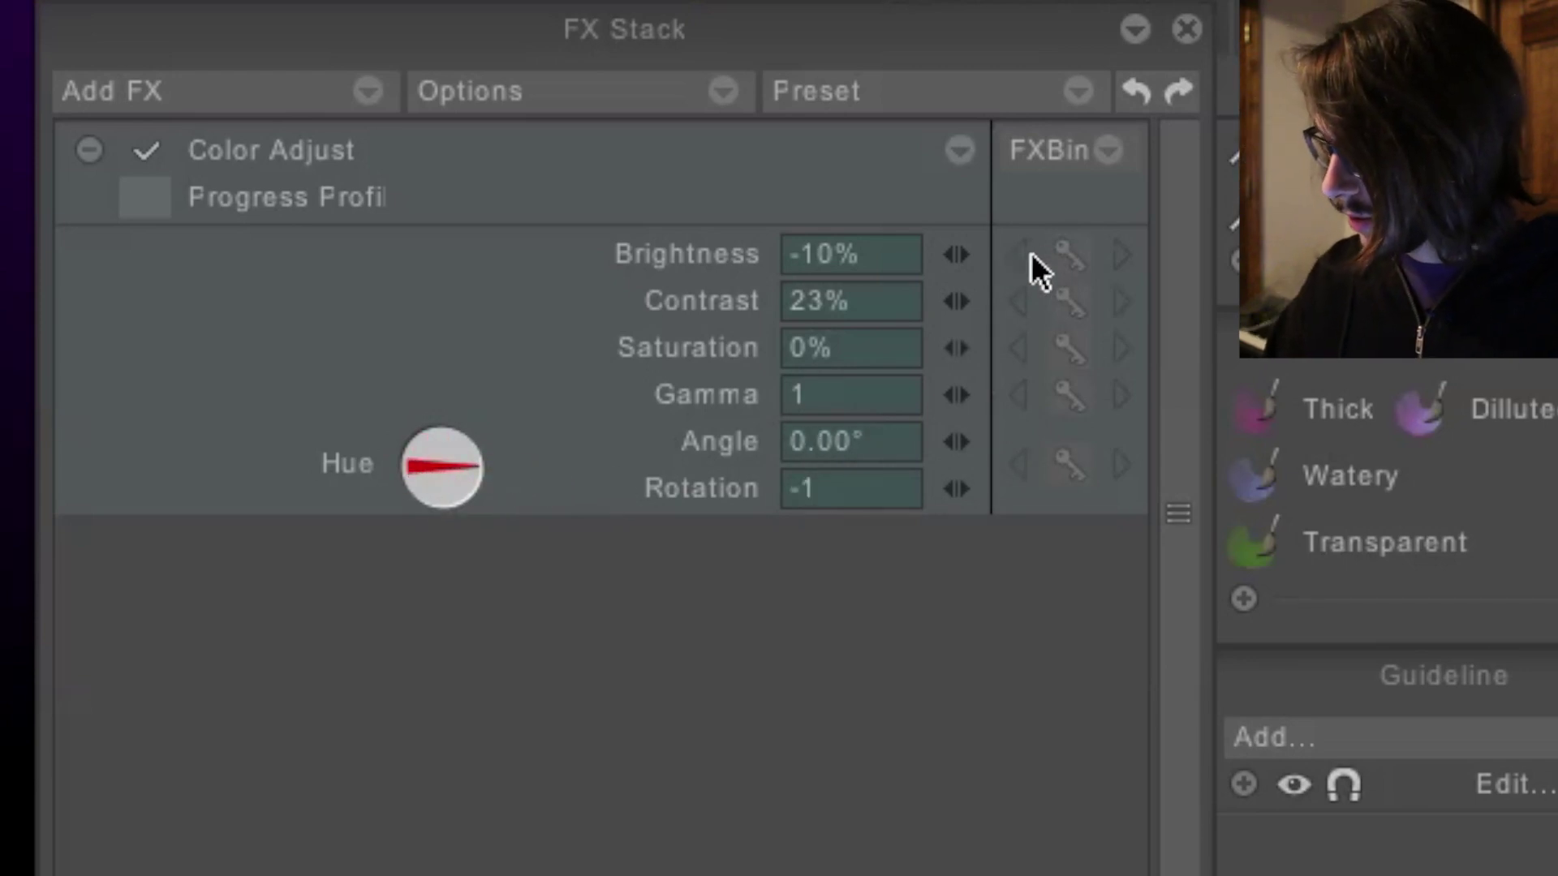
double_click(880, 257)
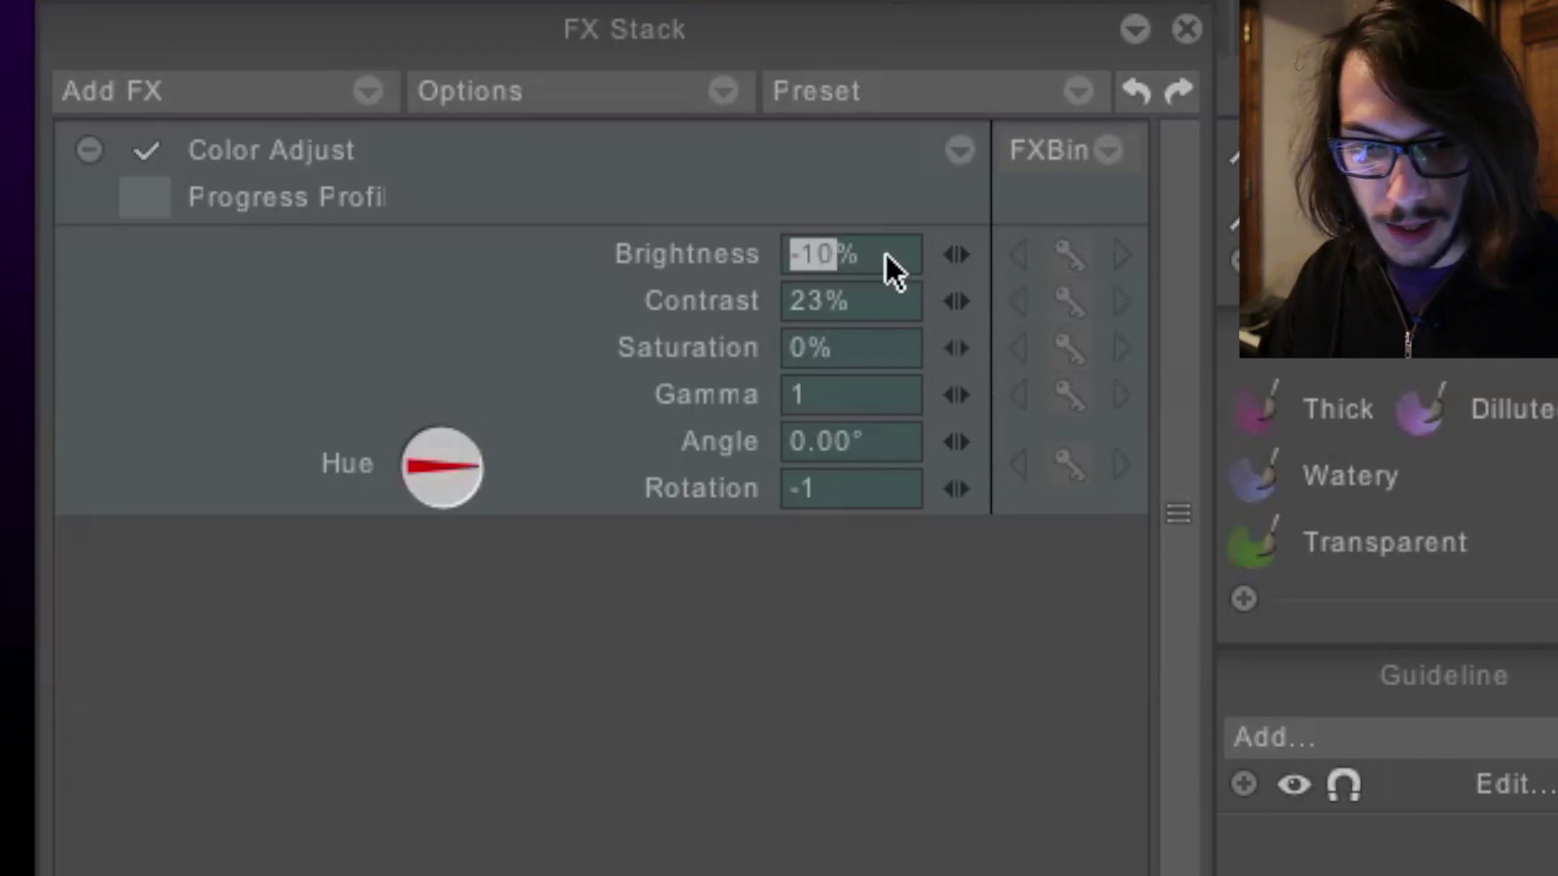
type("0")
double_click(883, 302)
type("0")
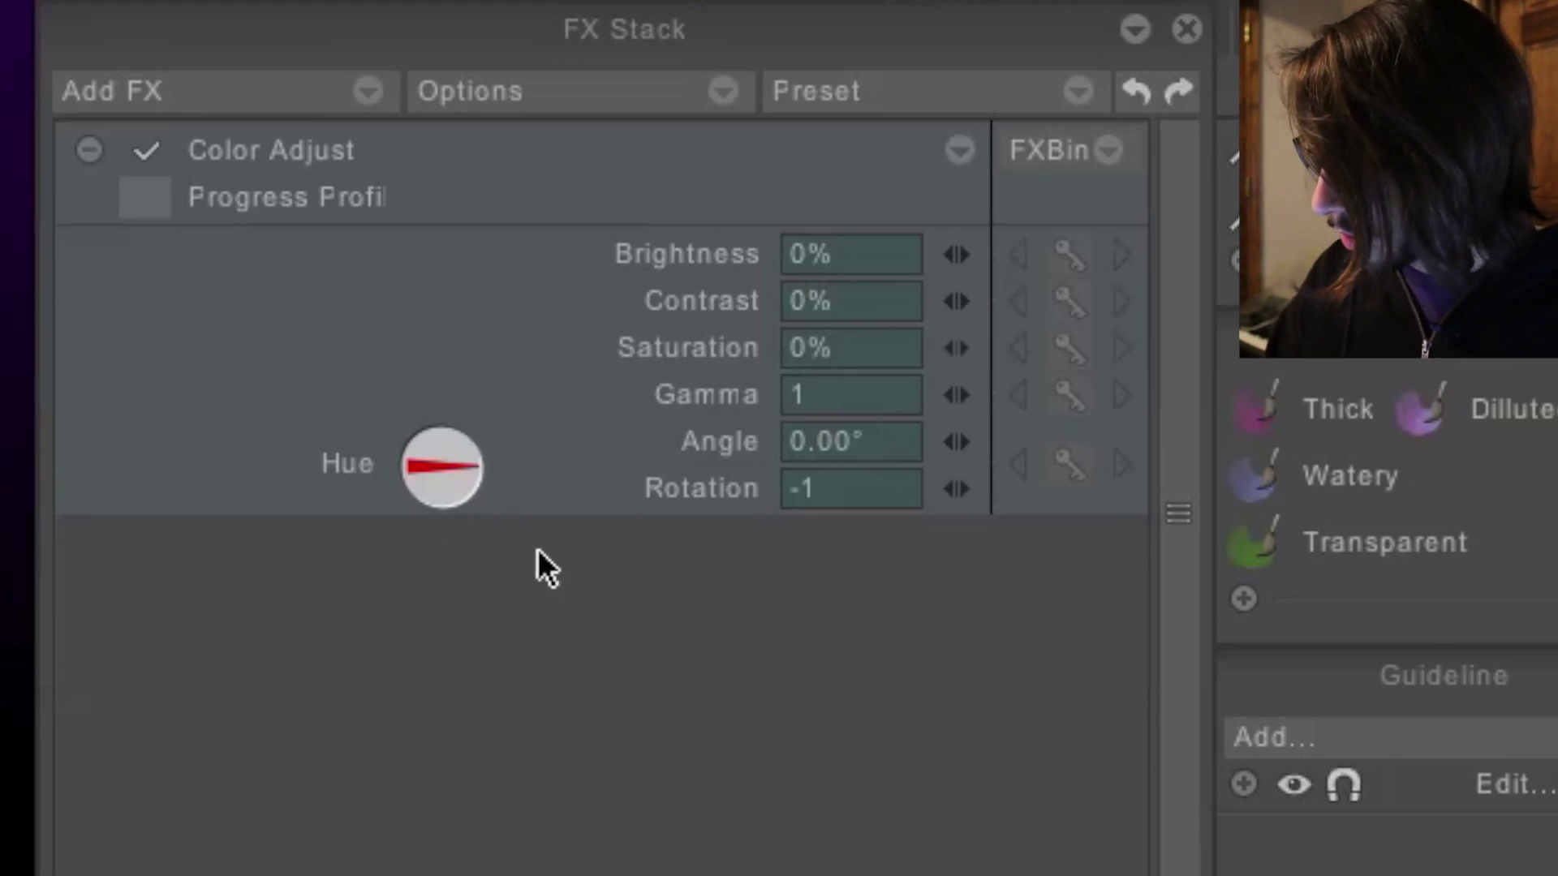
Create Color Adjust keyframes at two different frames
left_click(958, 151)
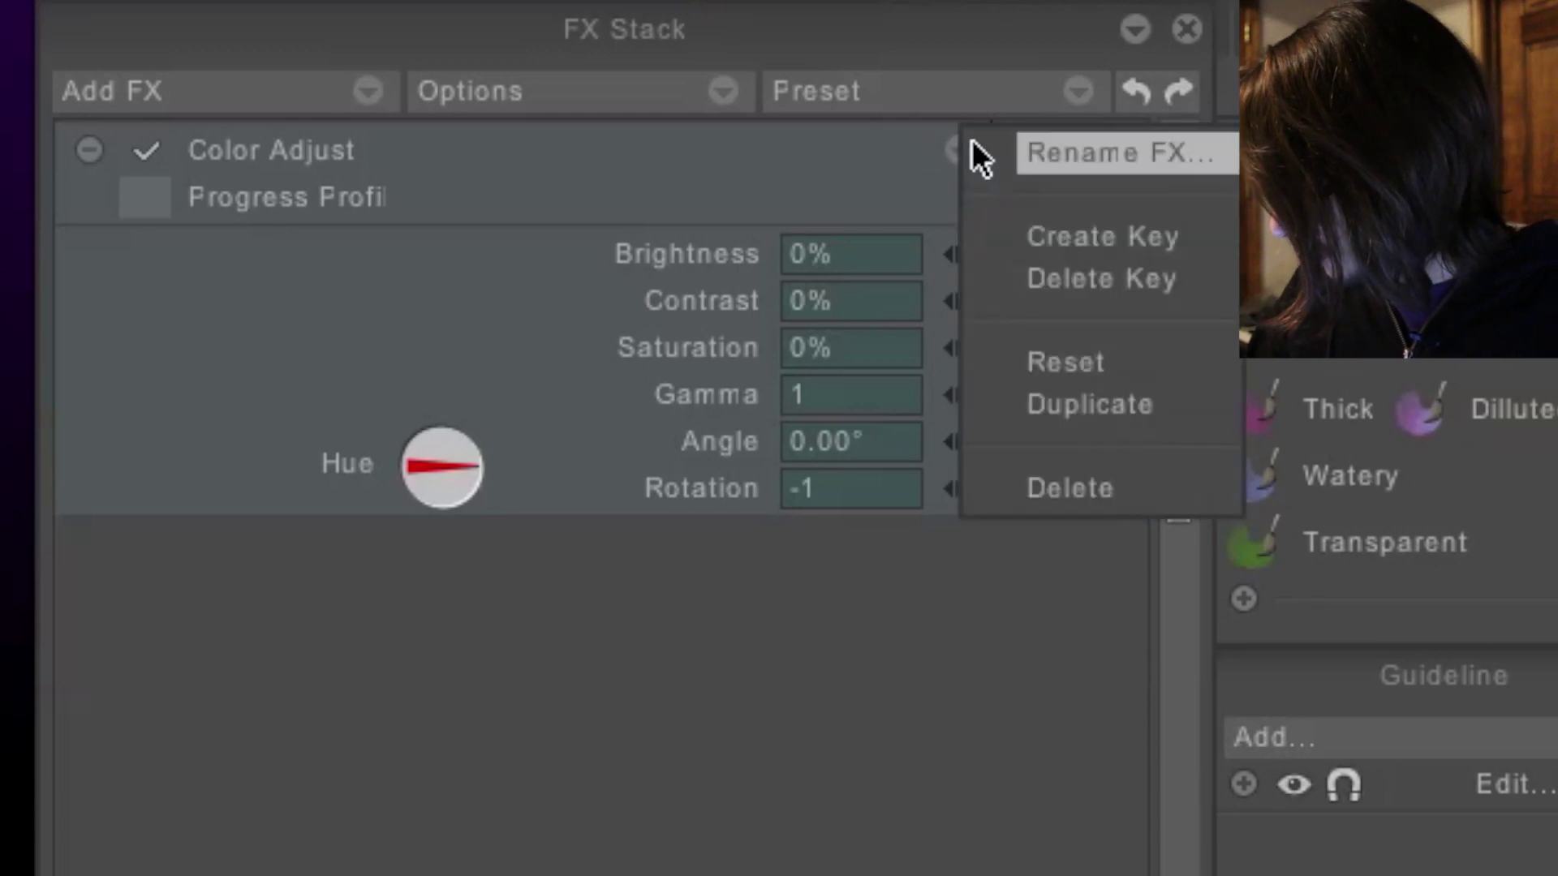
left_click(1149, 235)
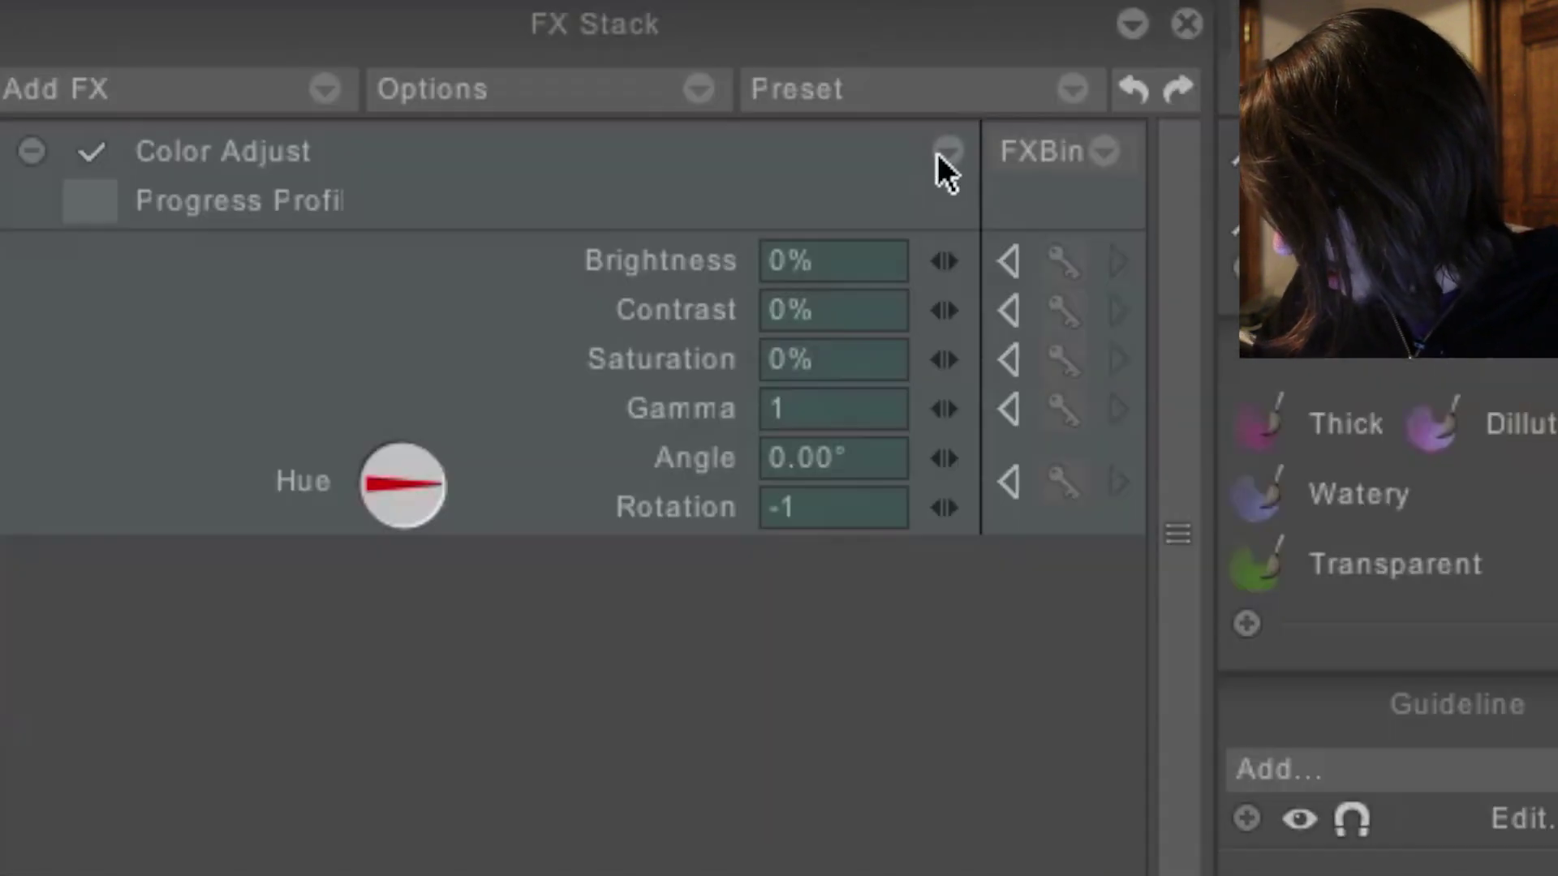
left_click(939, 152)
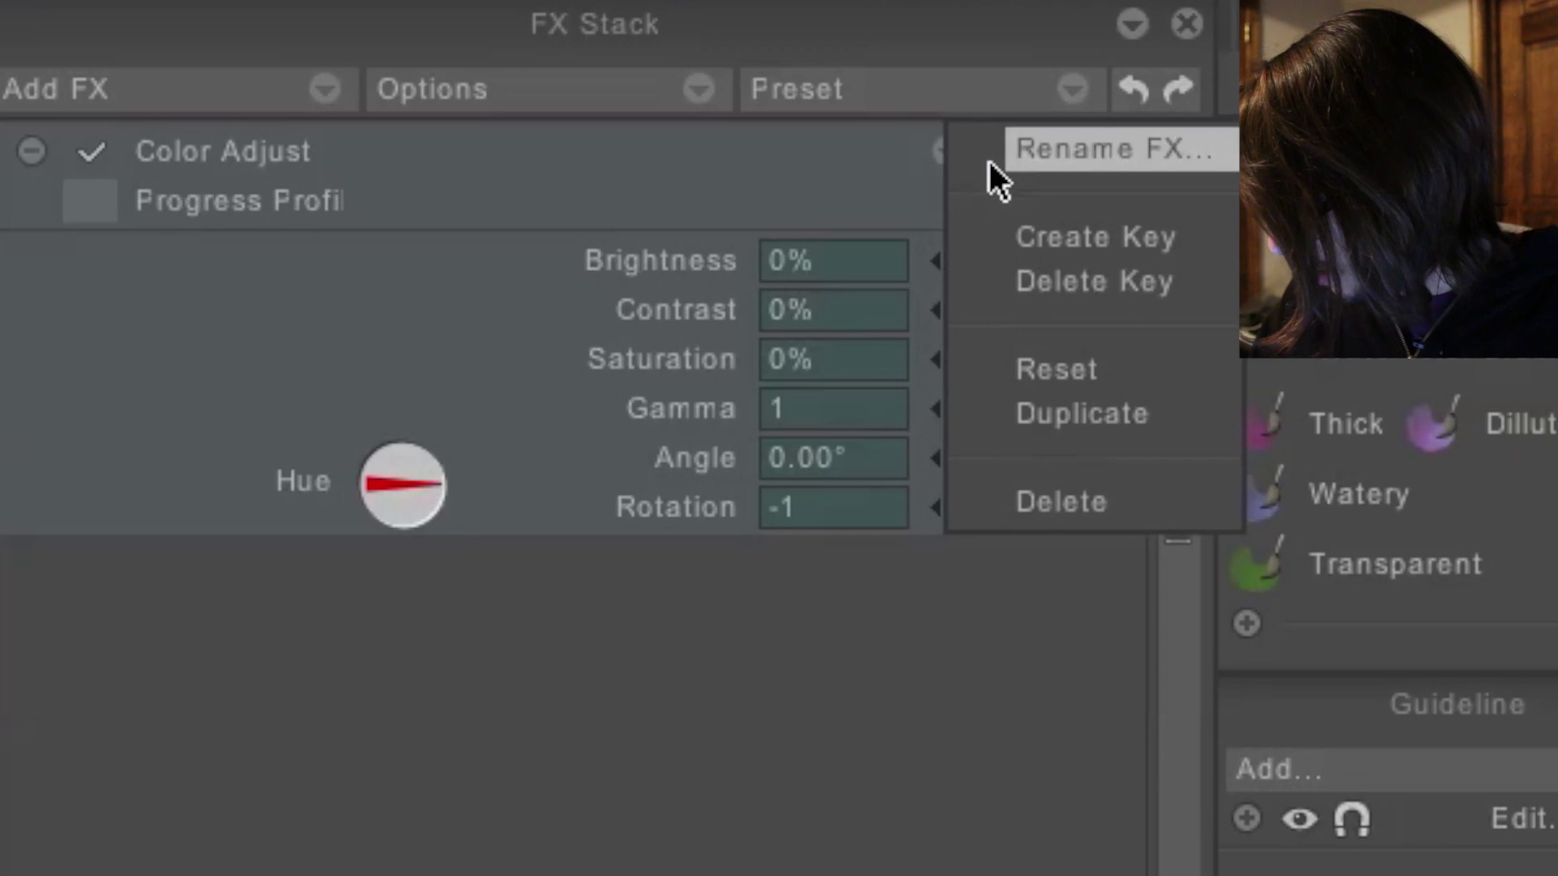
left_click(1147, 234)
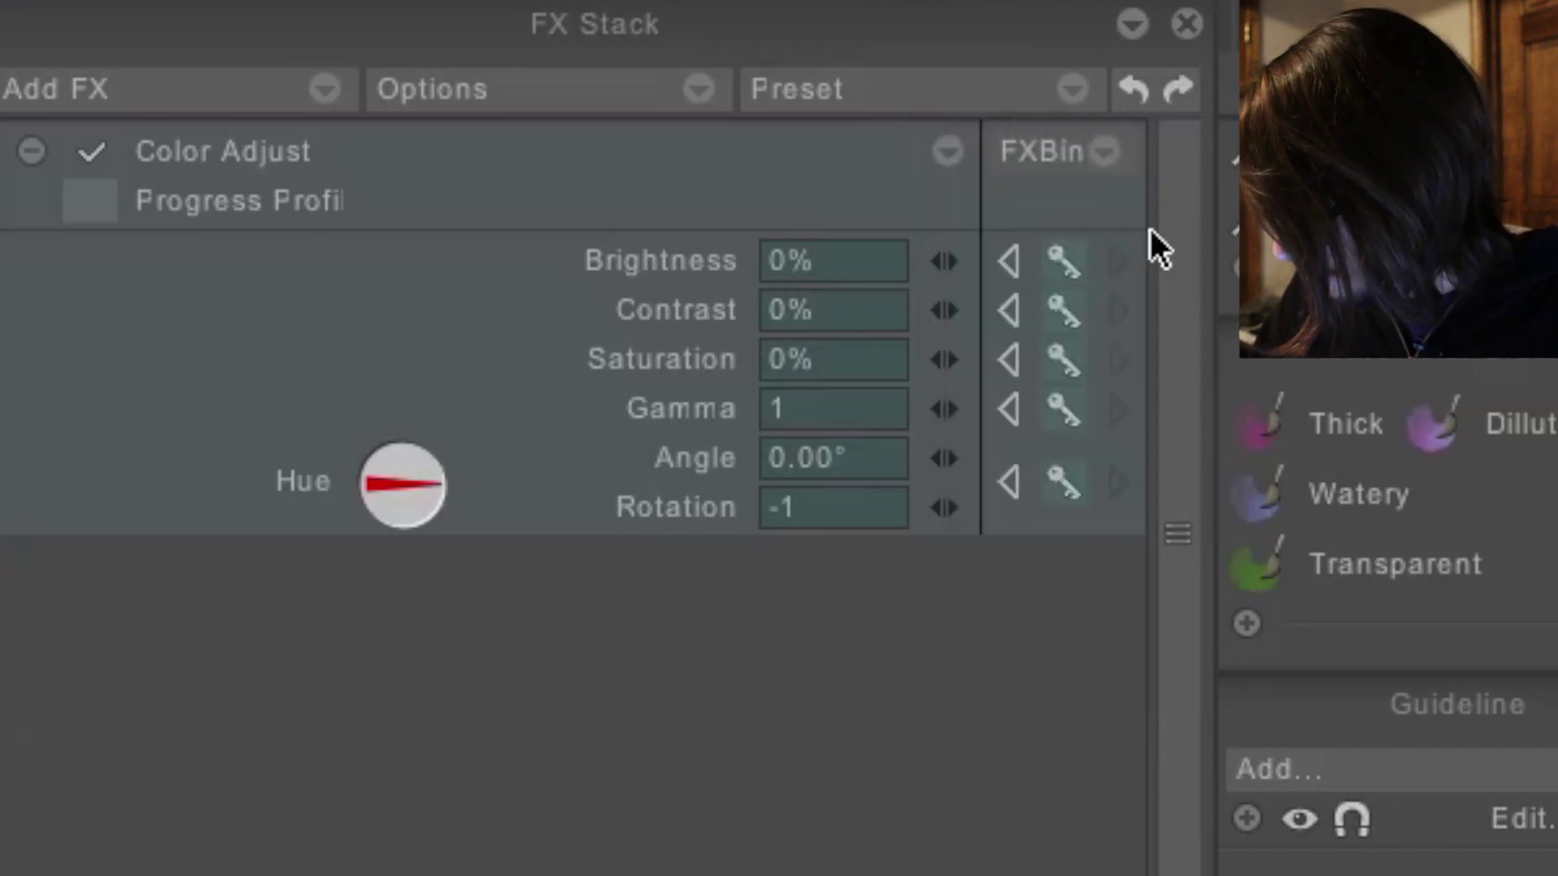
Set hue Rotation to 2 at the second key and play the blue-to-green shift
left_click(820, 506)
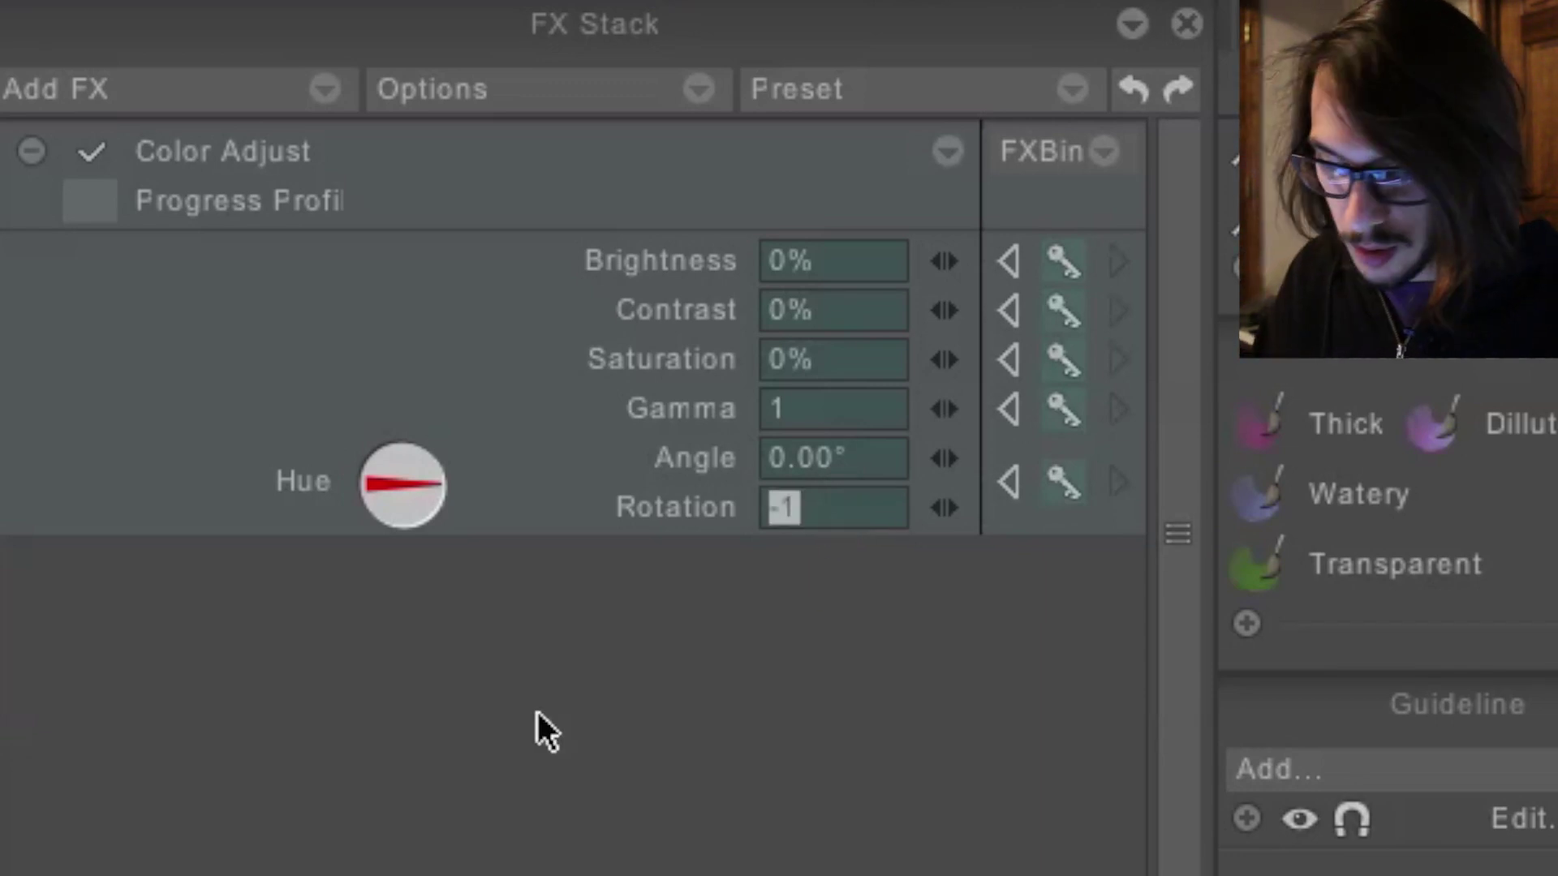
key("Return")
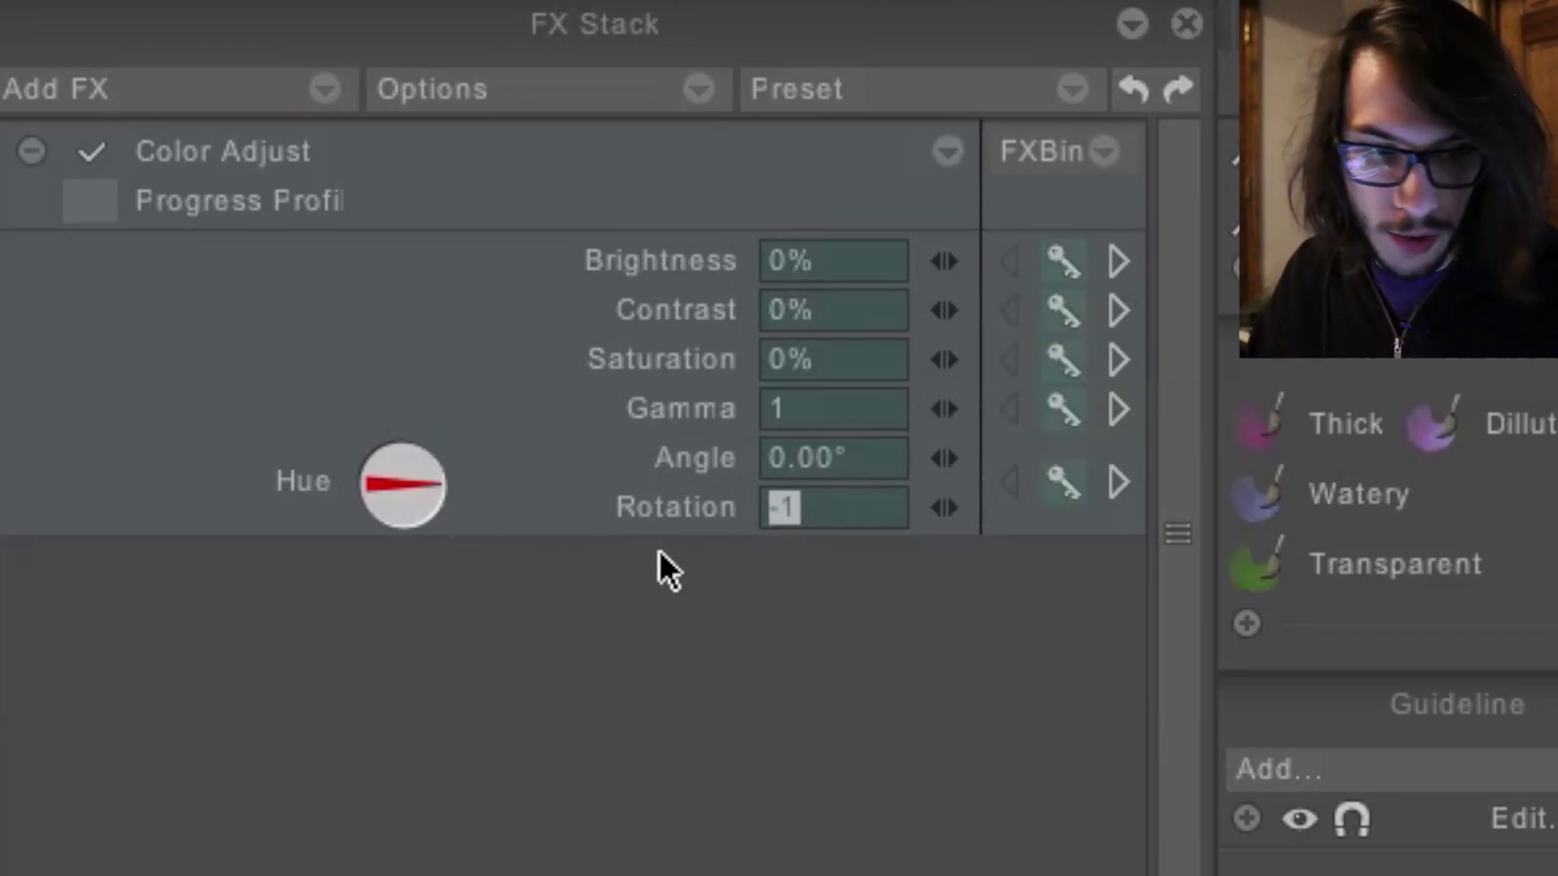
type("2")
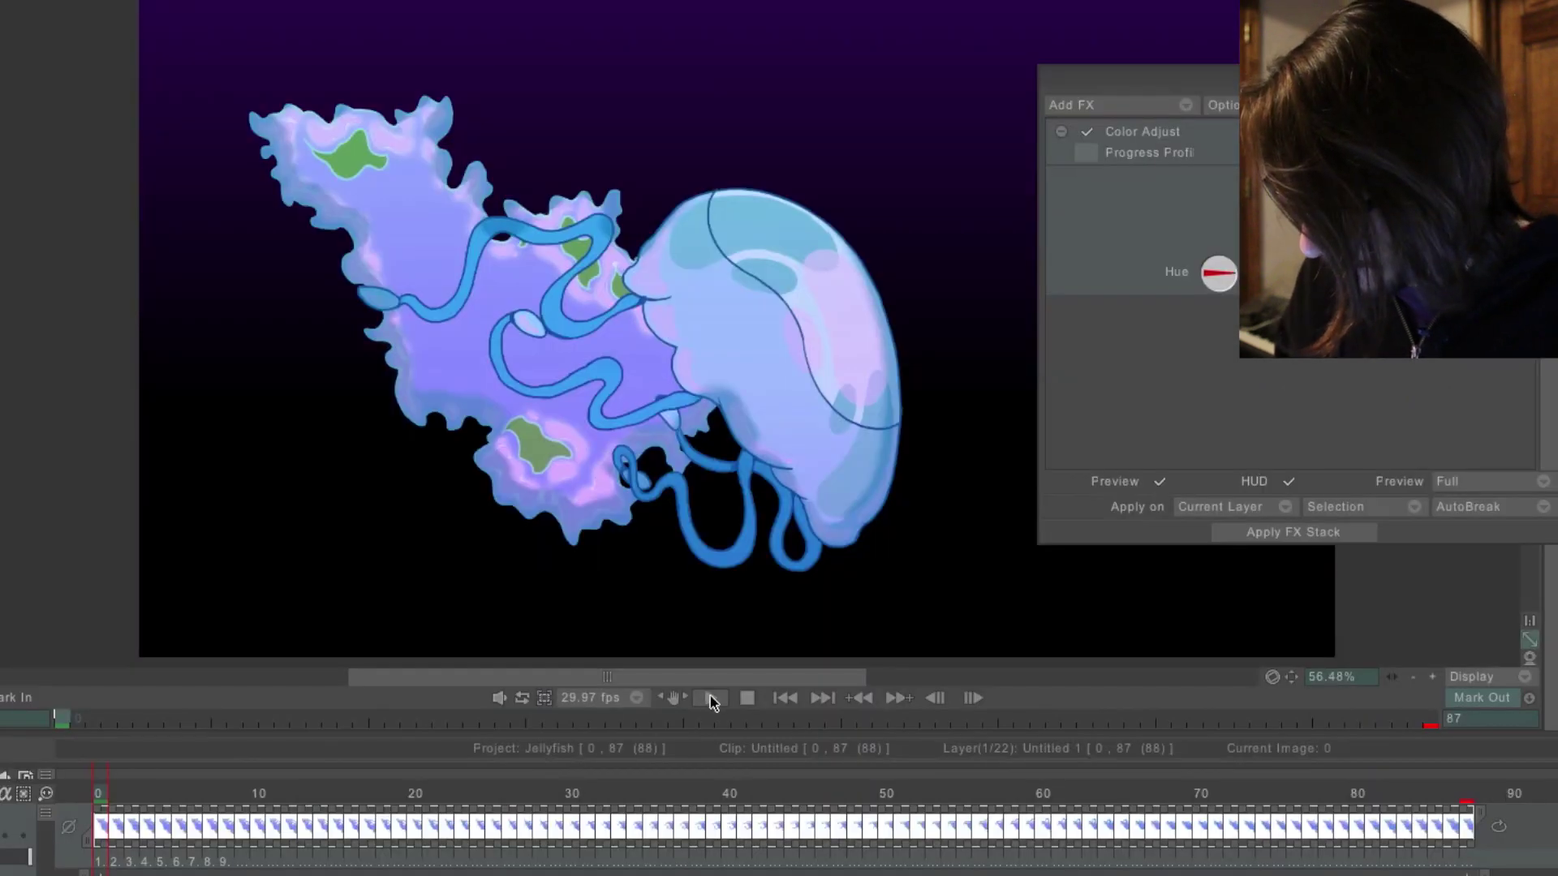
left_click(708, 698)
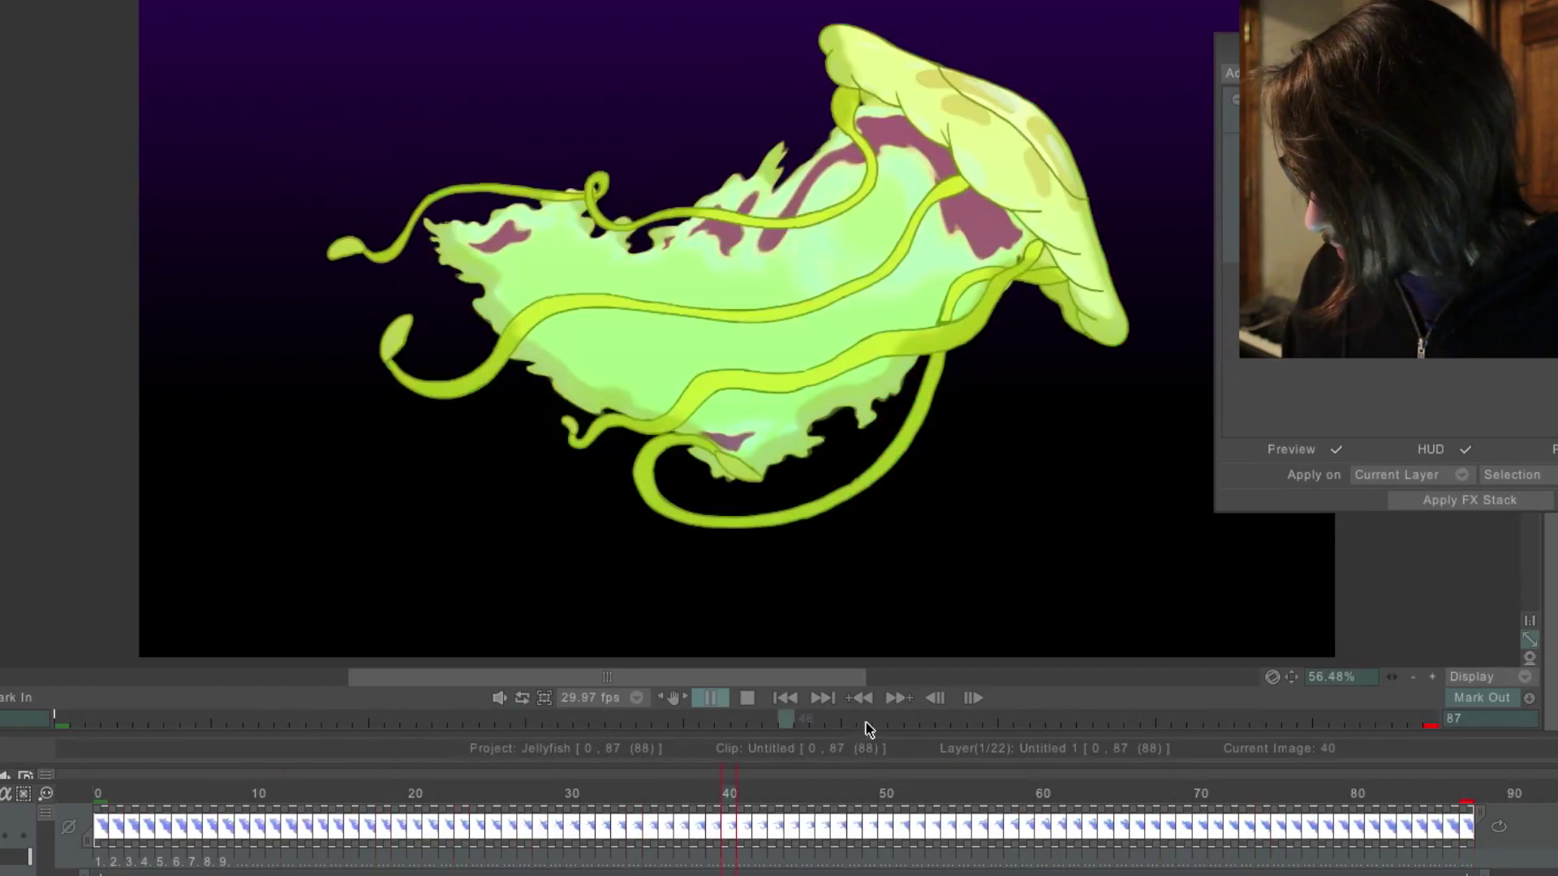
Stop playback, return to frame 0, move the FX Stack aside, and select frames 0–87
left_click(747, 698)
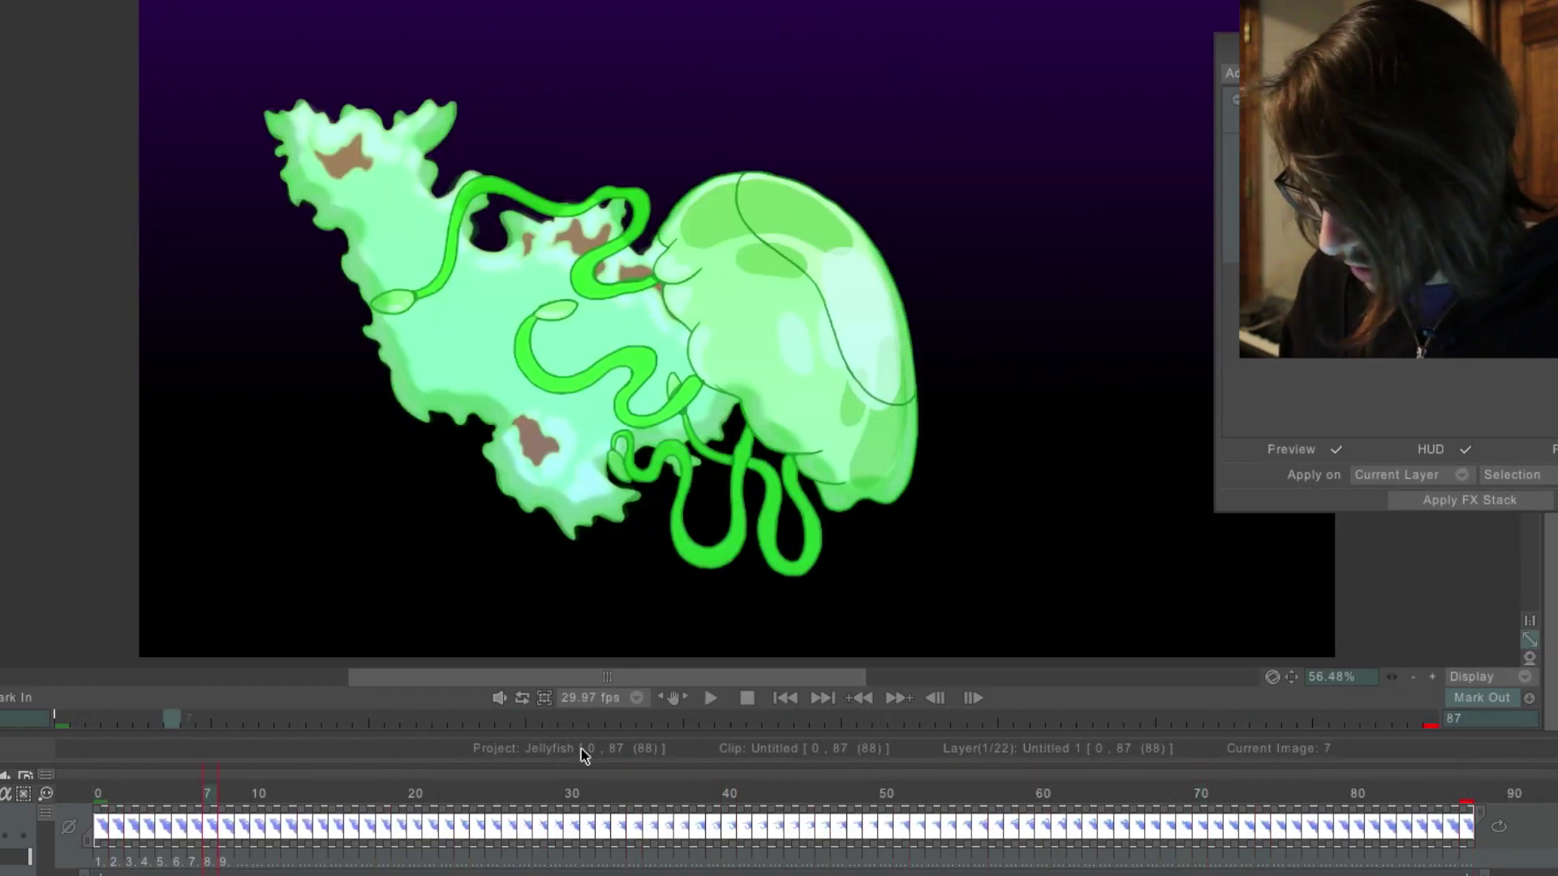
left_click(103, 798)
mouse_move(103, 798)
left_mouse_down()
mouse_move(130, 798)
mouse_move(99, 795)
left_mouse_up()
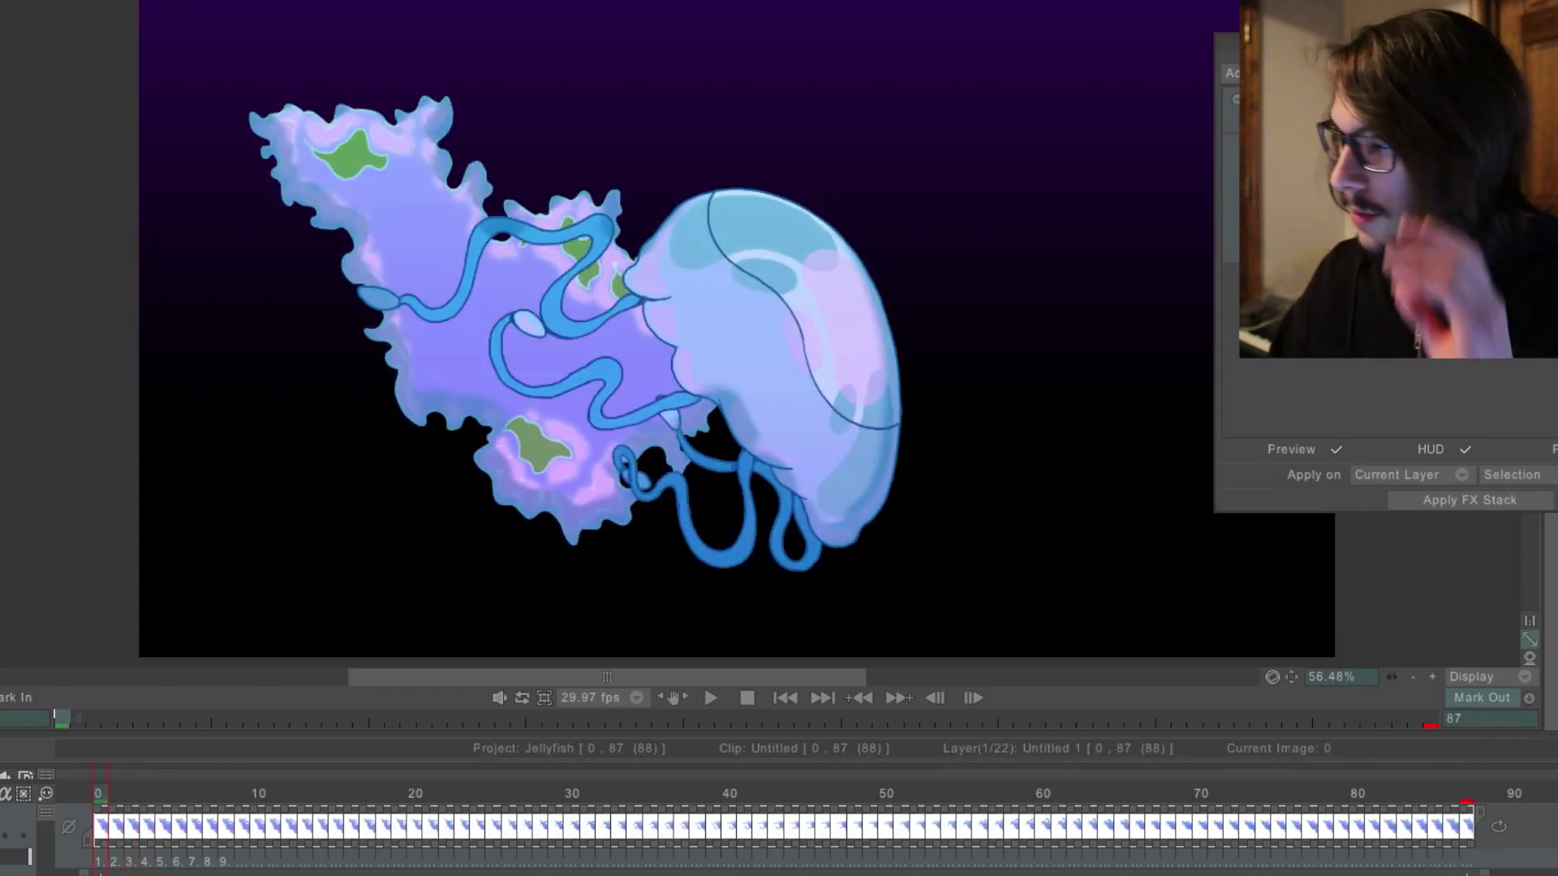
left_click_drag(1298, 72, 1262, 41)
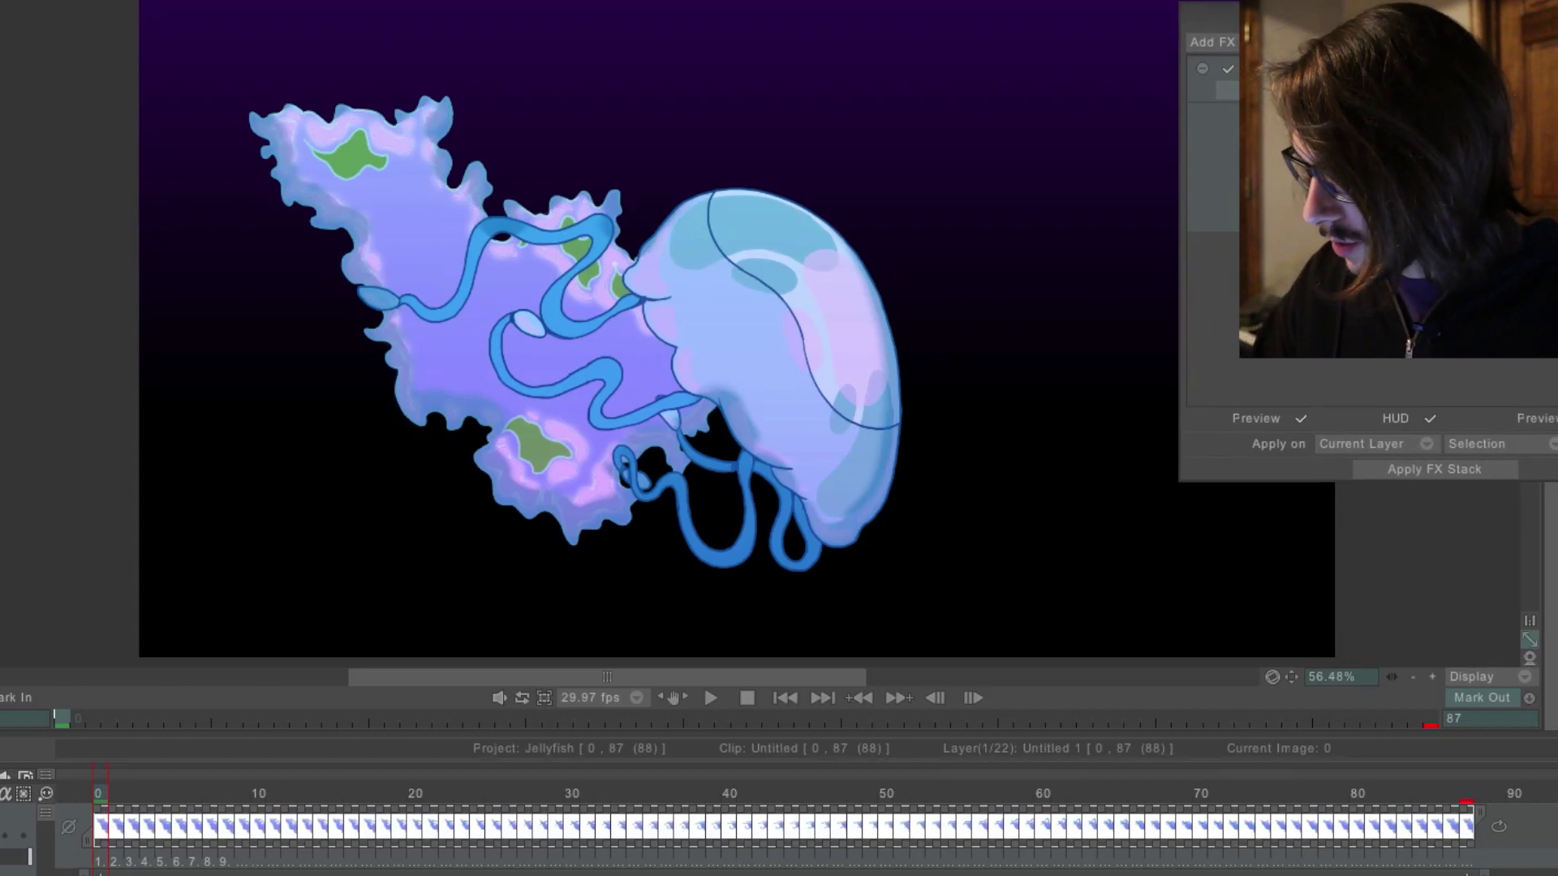
left_click_drag(1475, 867, 96, 865)
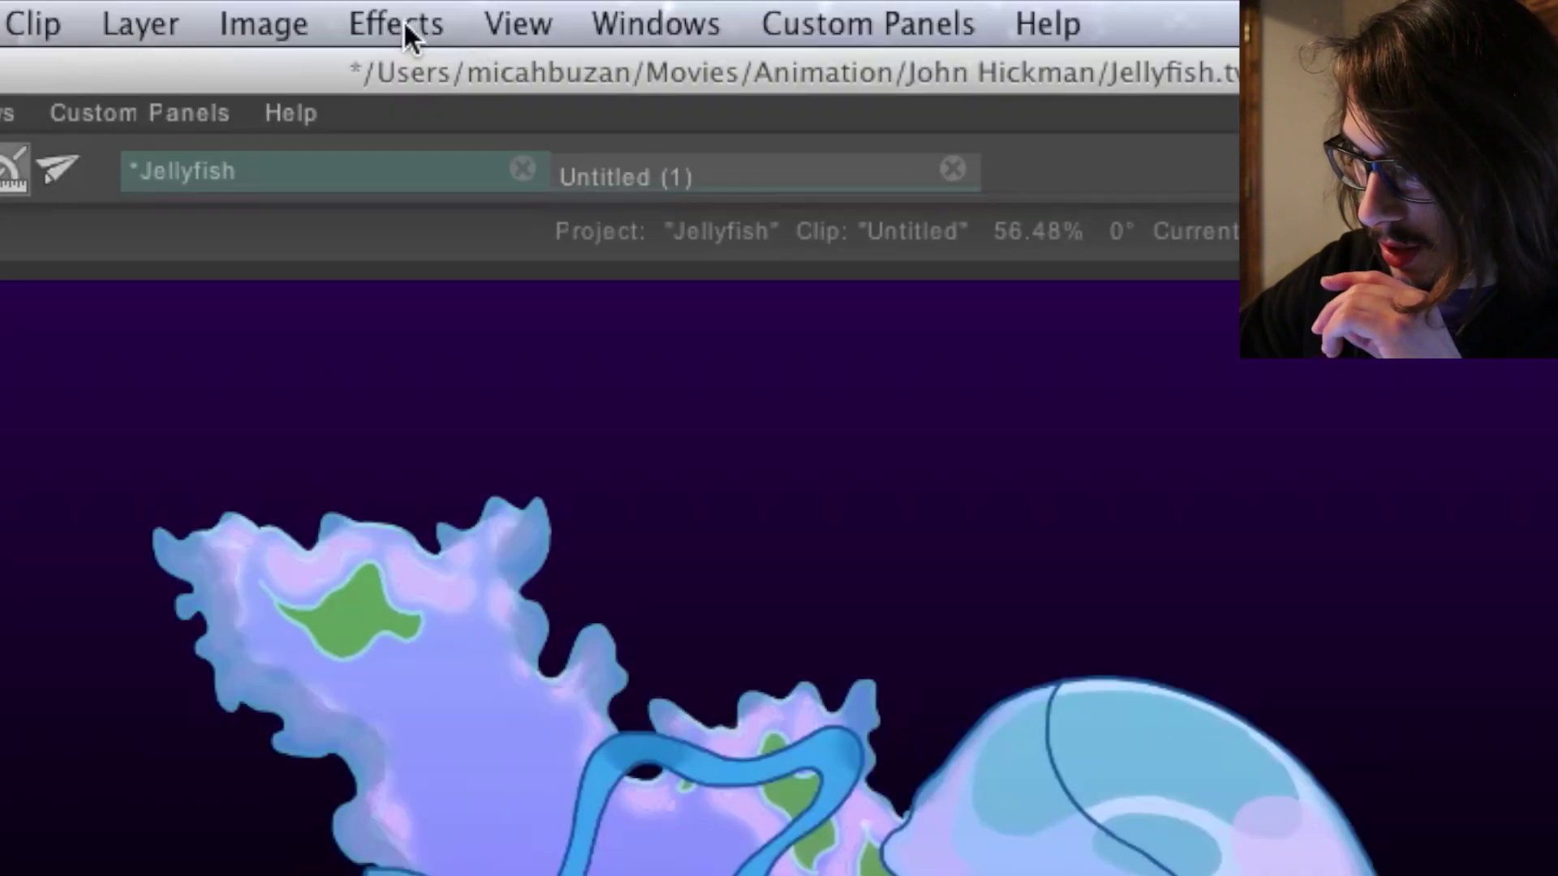
Turn on Multiple FX, then add a Gaussian Blur (Width 5, Height 5, Mirror border)
left_click(410, 18)
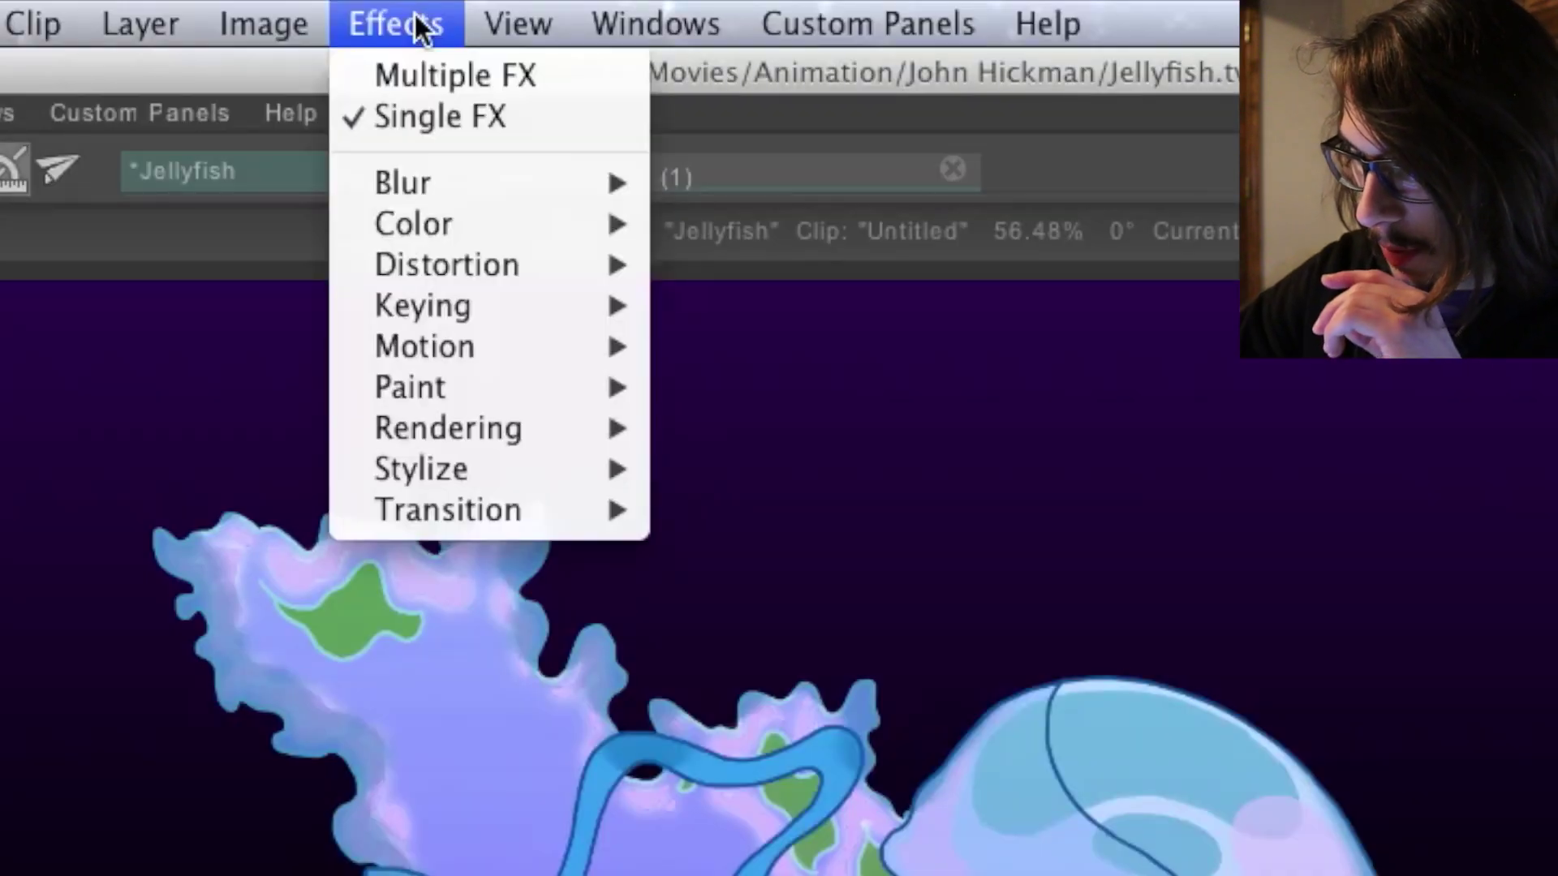
left_click(487, 75)
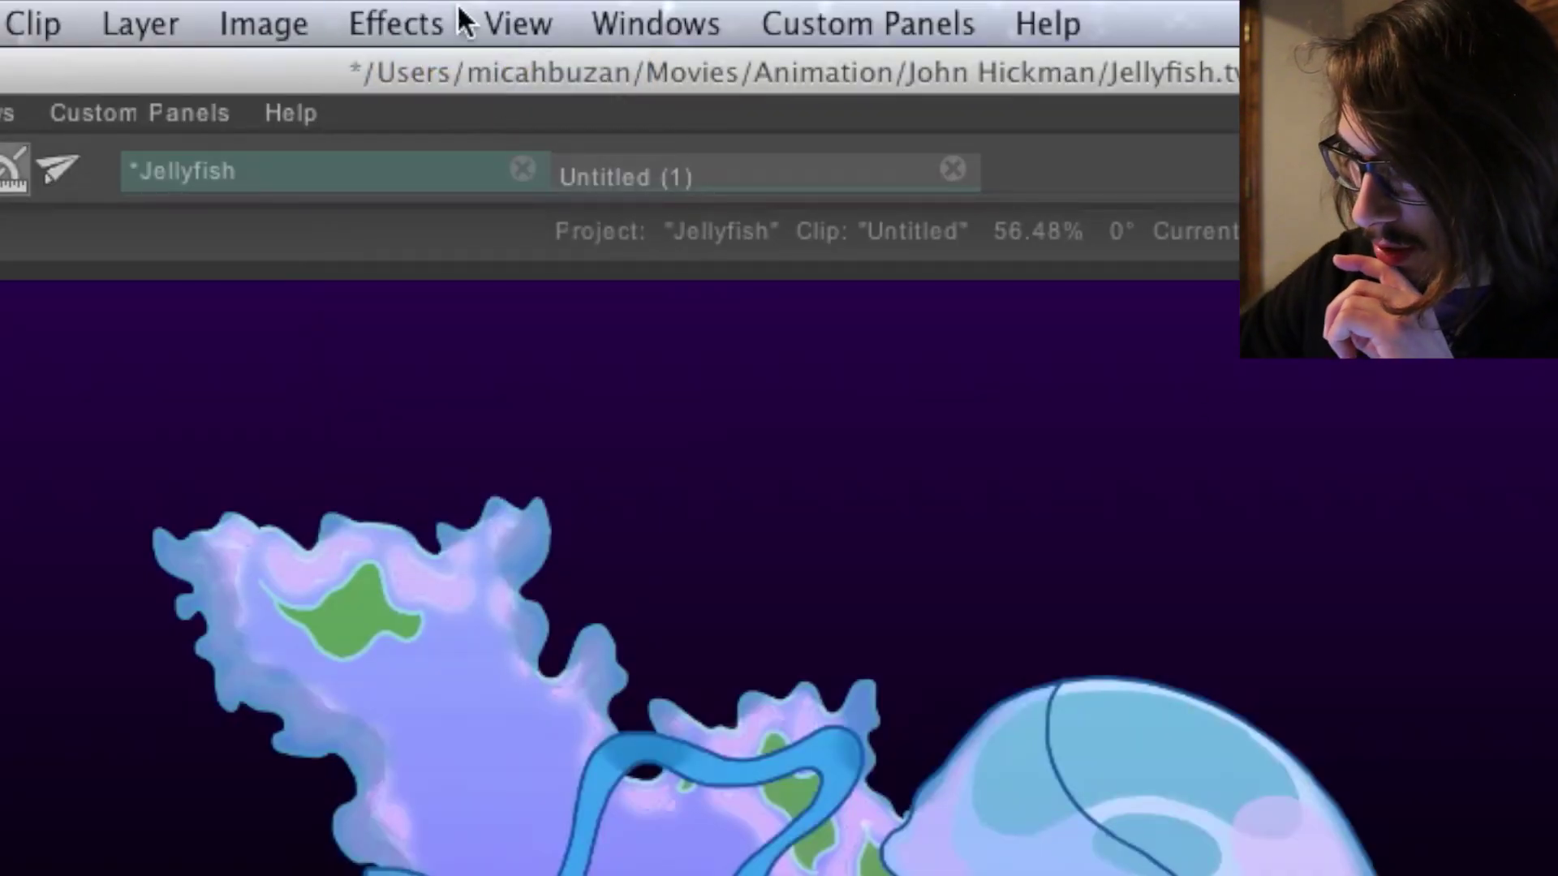
left_click(431, 25)
mouse_move(521, 182)
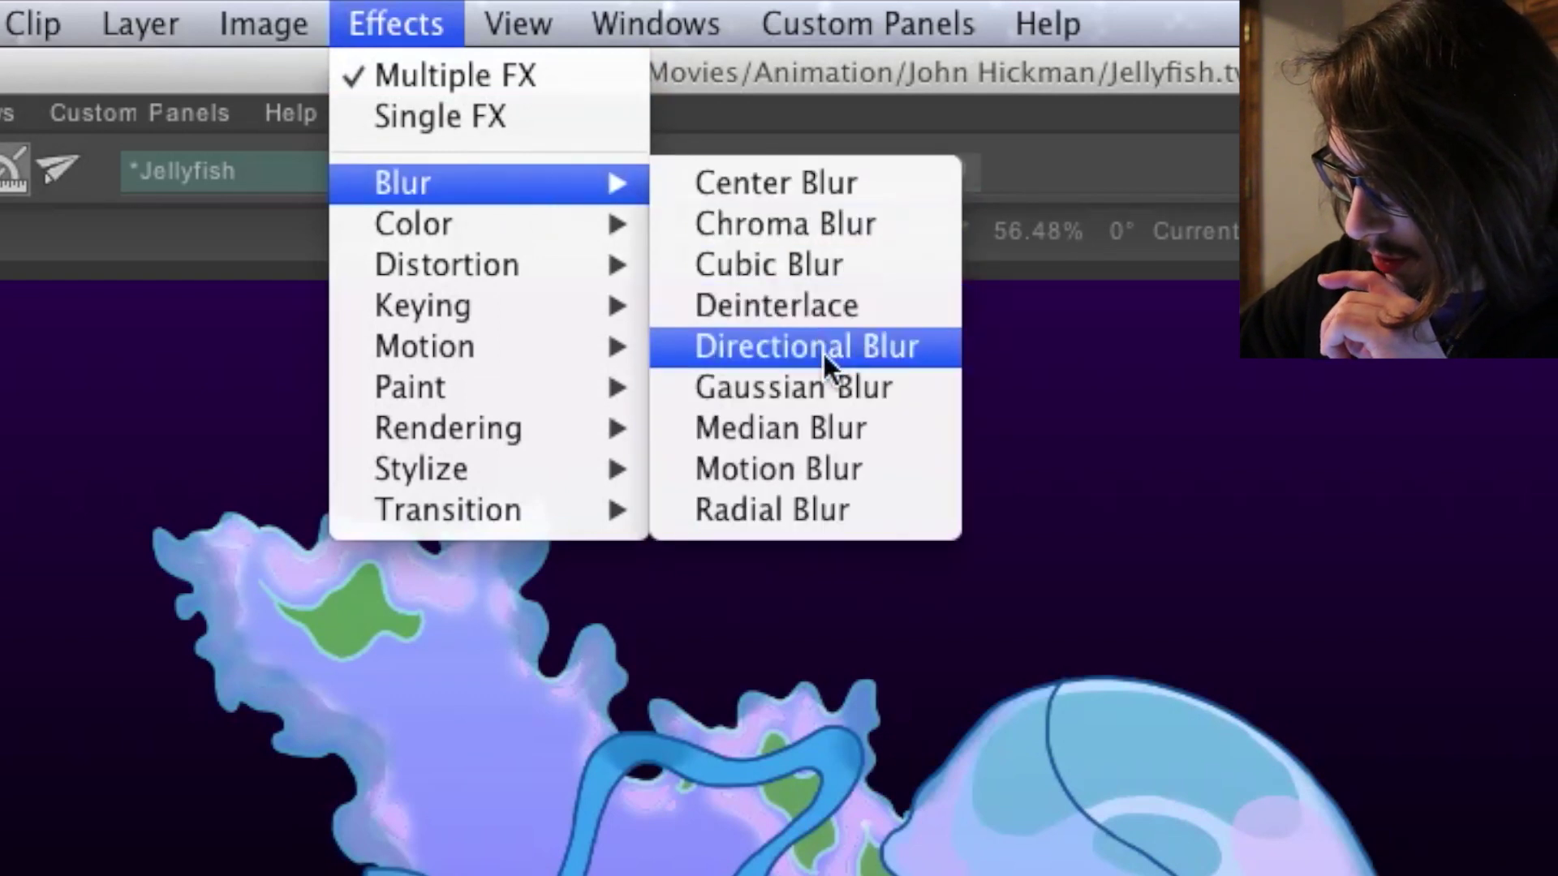
left_click(852, 387)
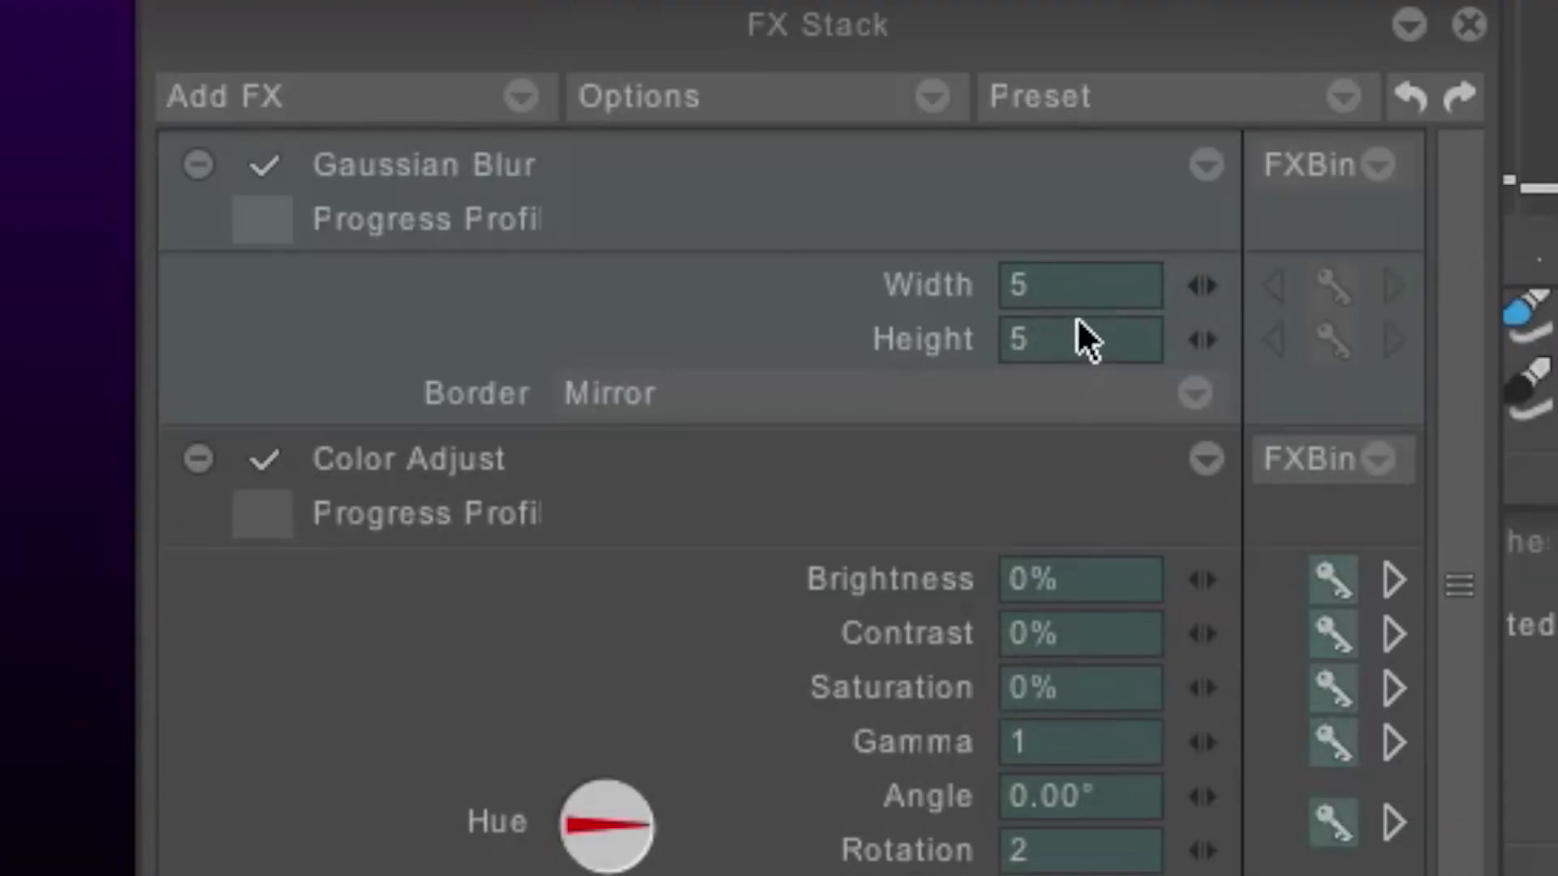
Key the Gaussian Blur at frame 0 with Width and Height 0
left_click(1207, 165)
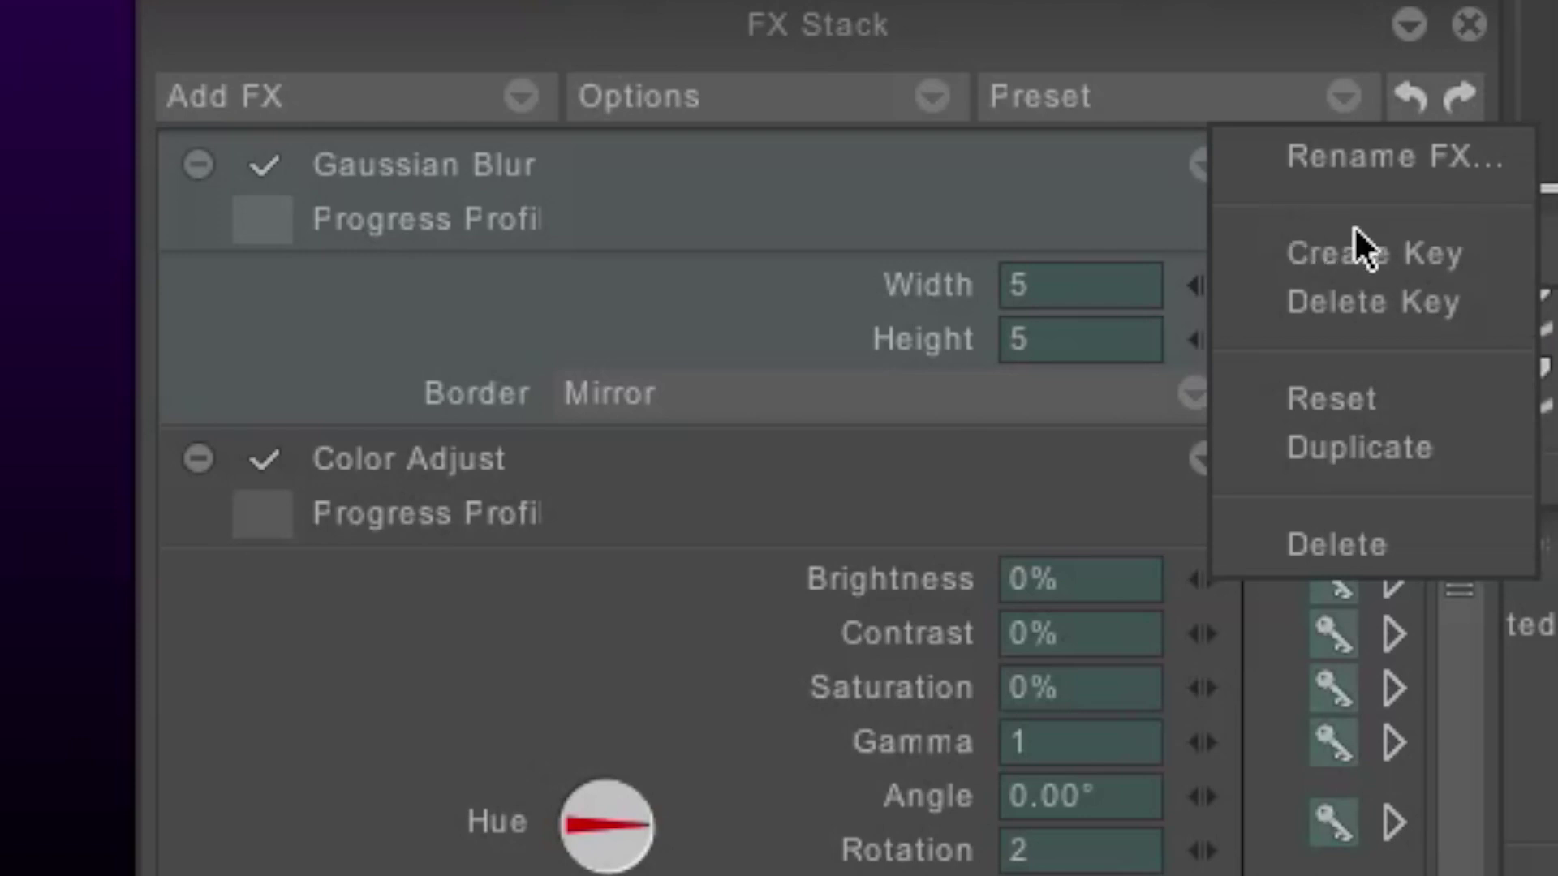
left_click(1434, 253)
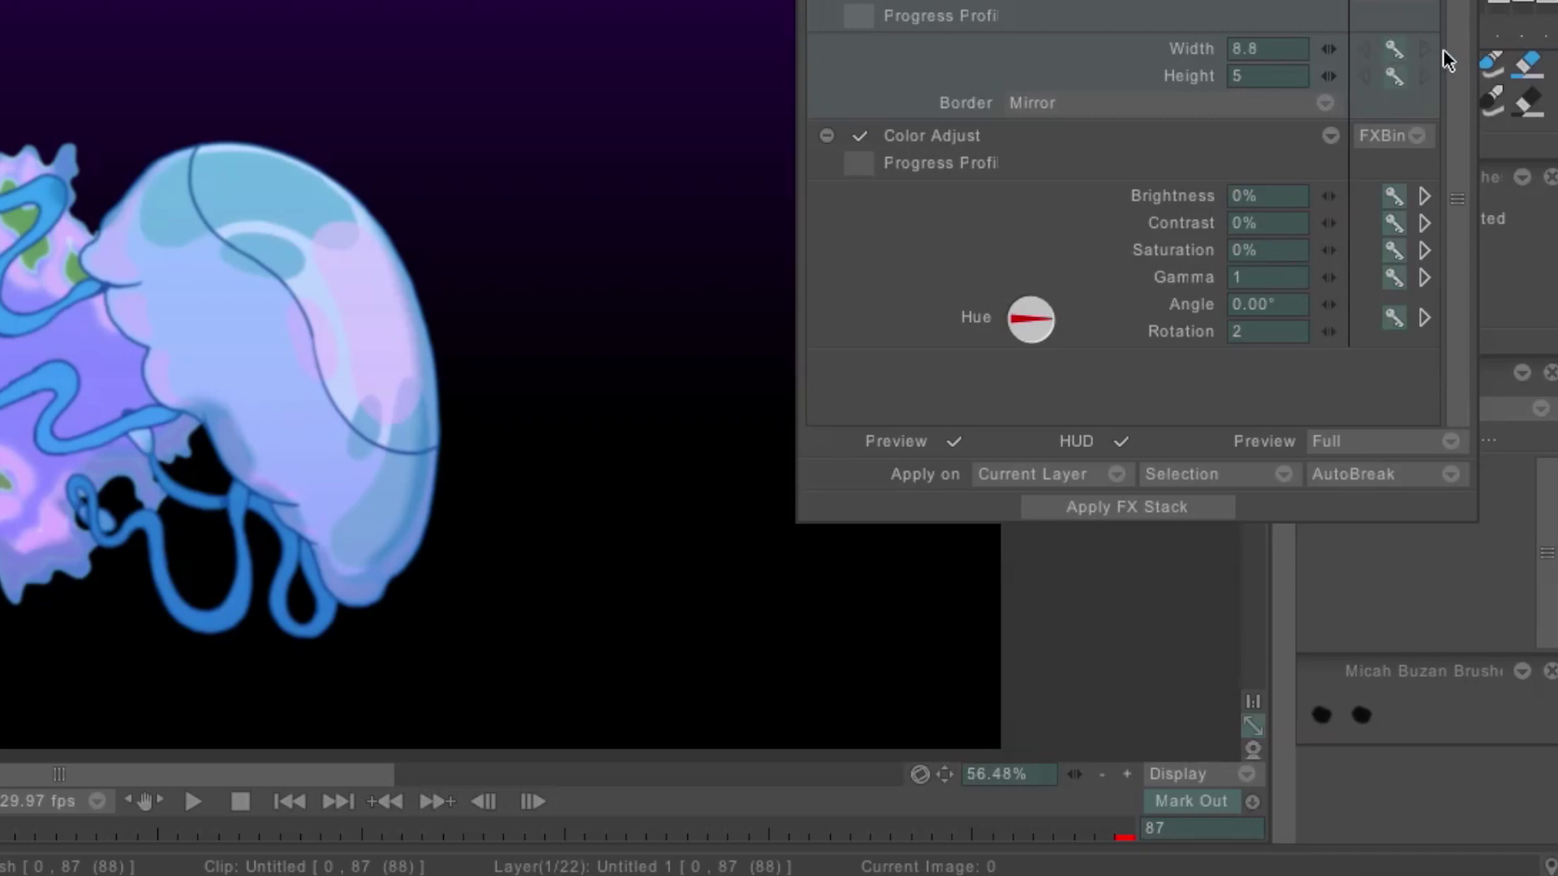
left_click(1272, 74)
type("0")
left_click(1201, 163)
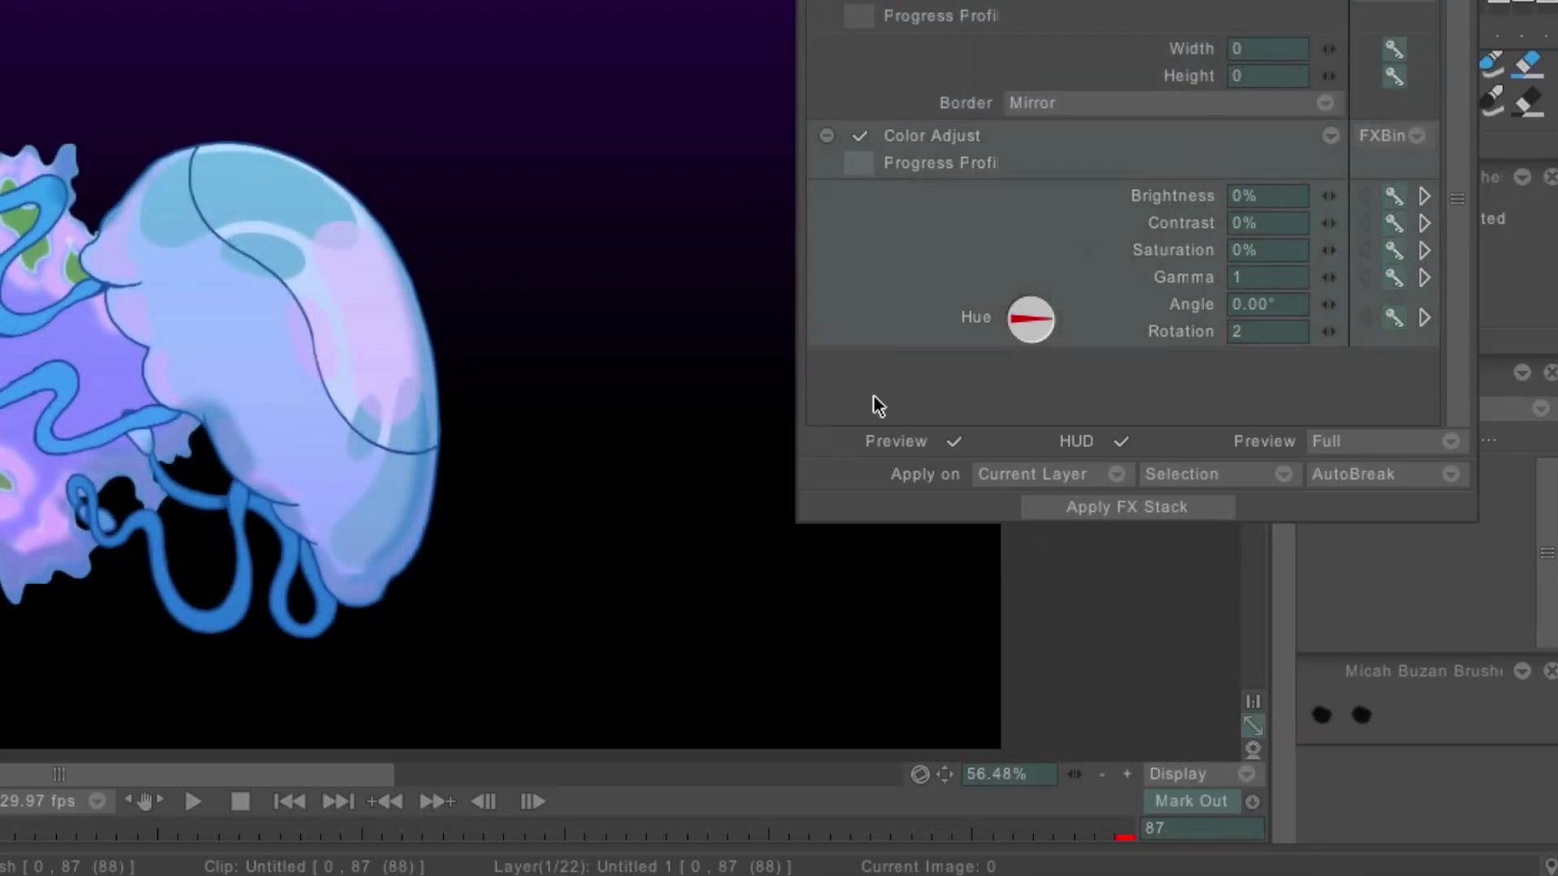
Key the blur at 25 × 25 on frame 87 and play the preview
key("End")
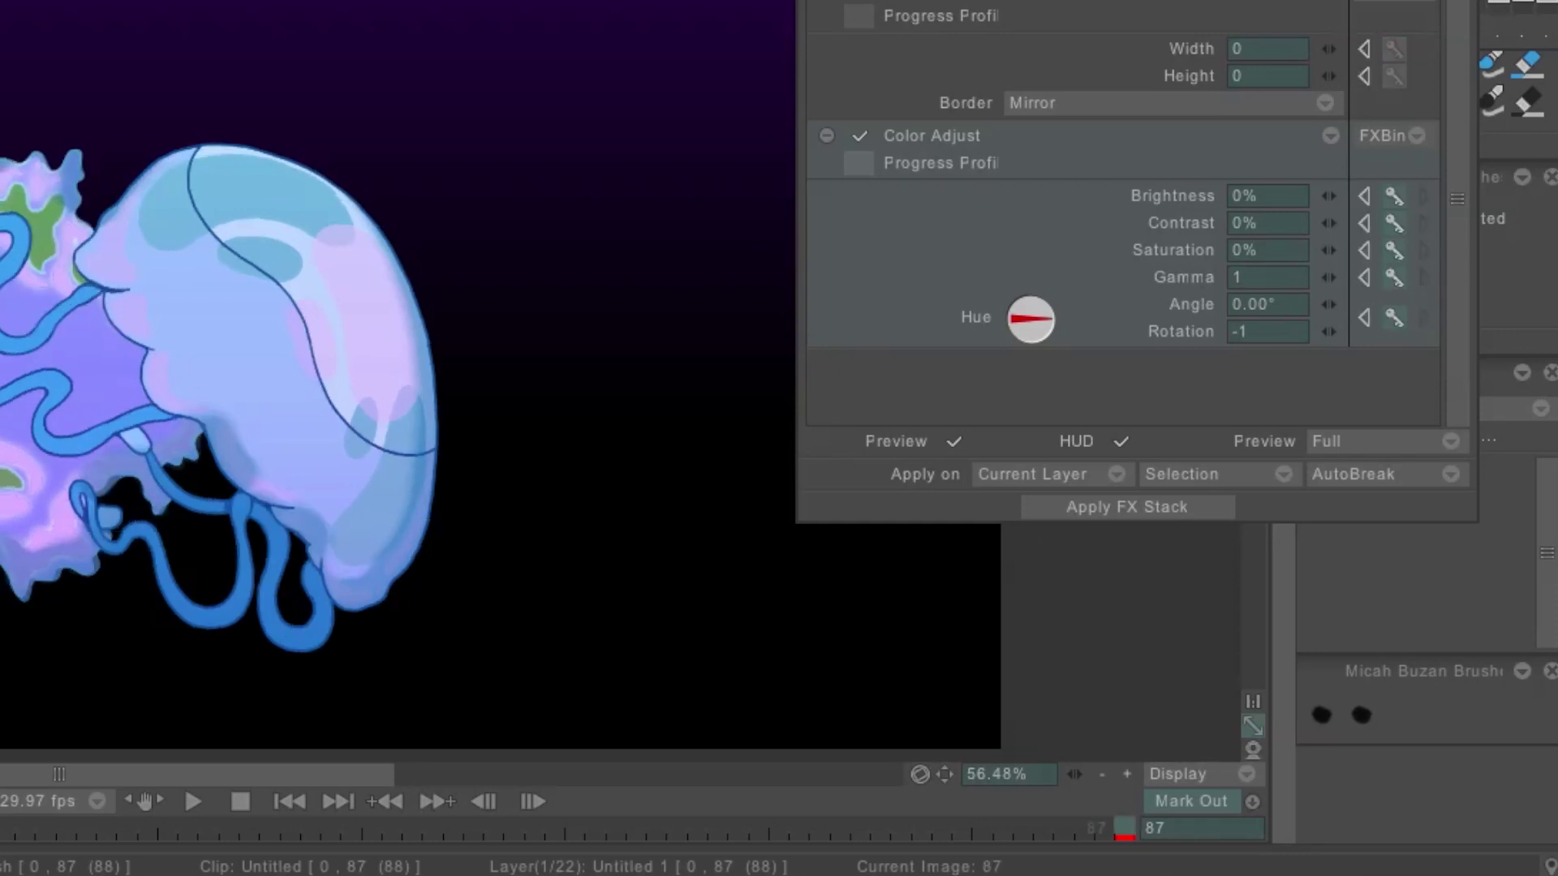
left_click(1393, 51)
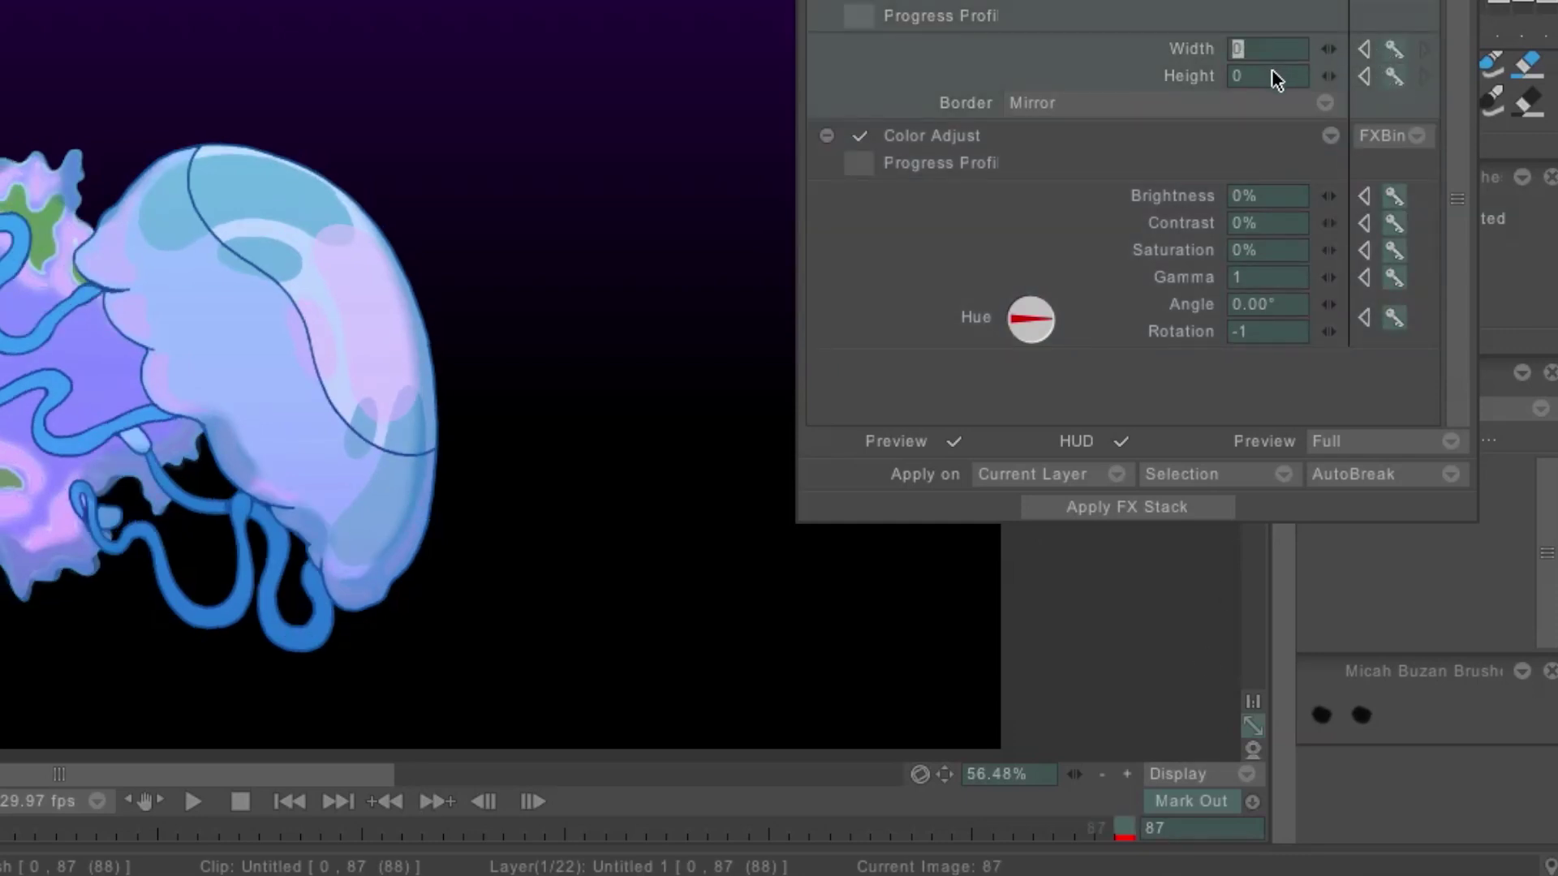
key("Tab")
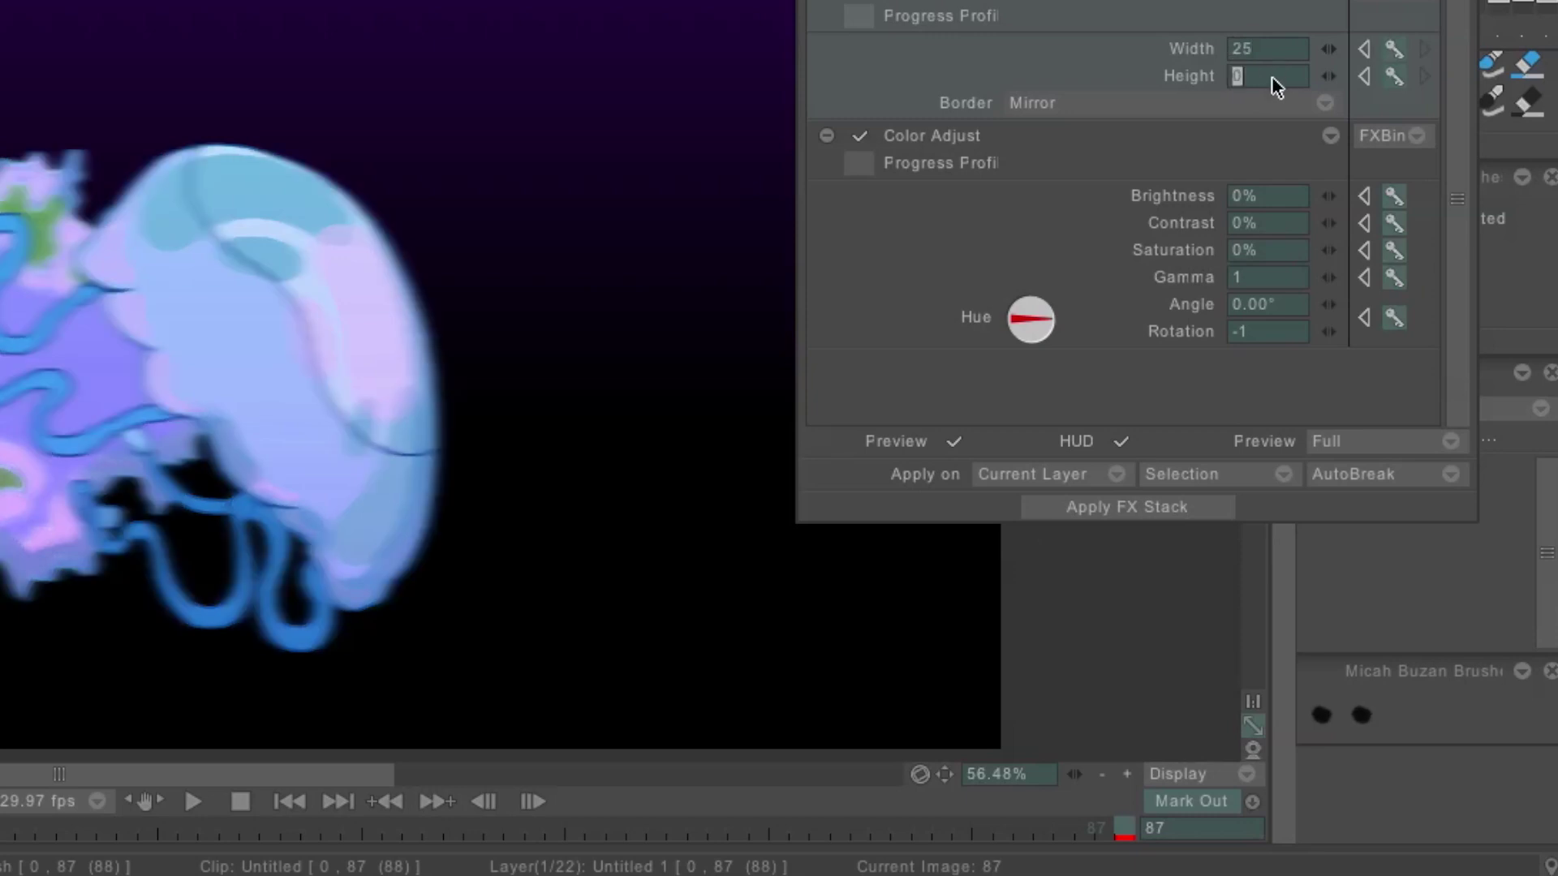
key("Return")
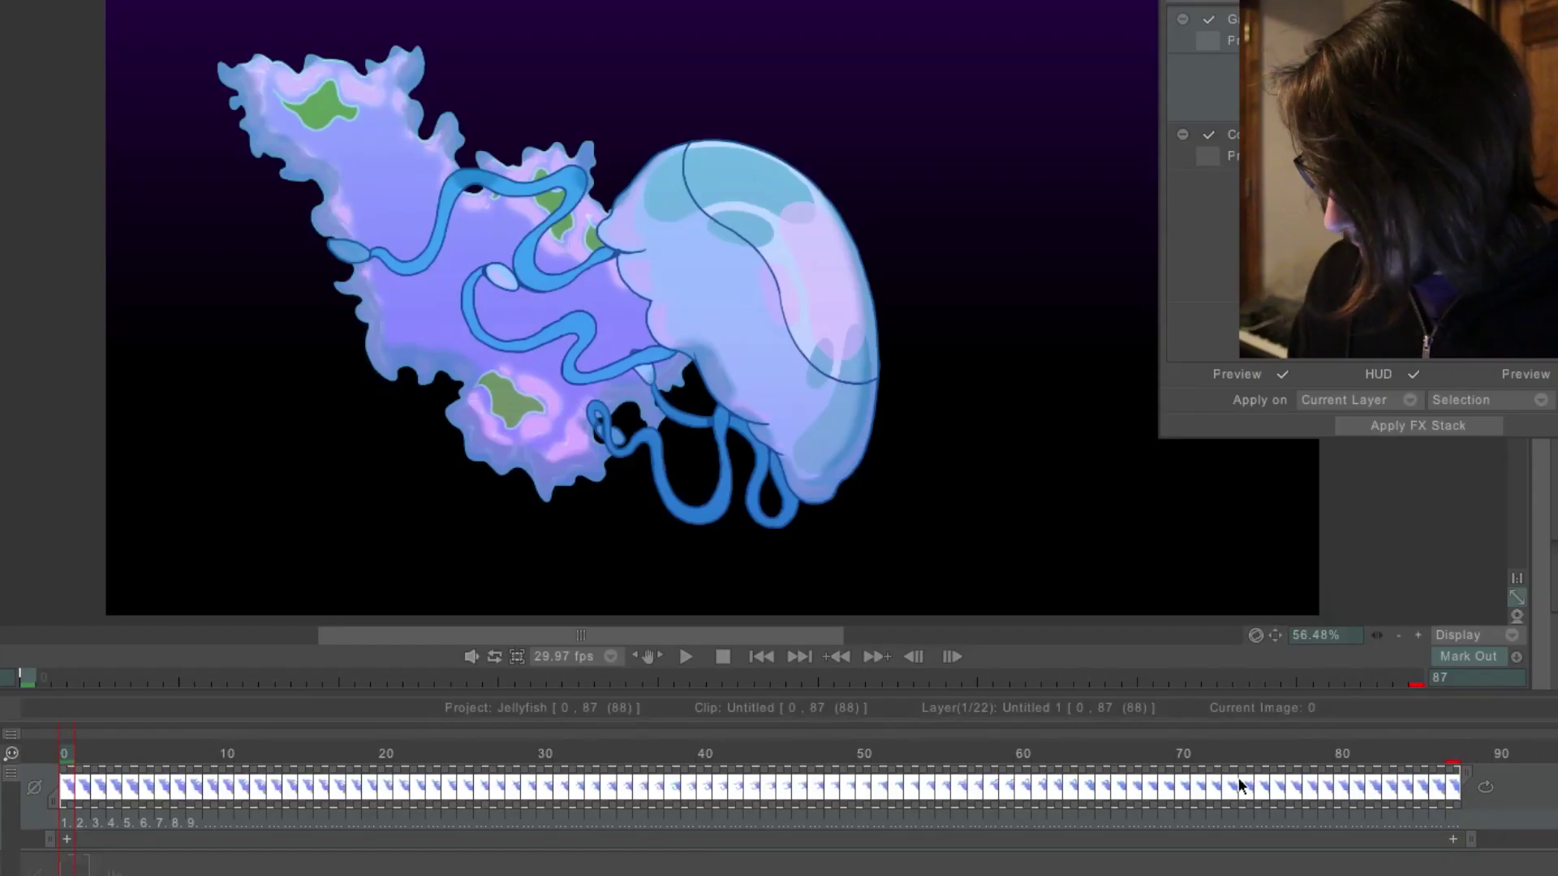
key("space")
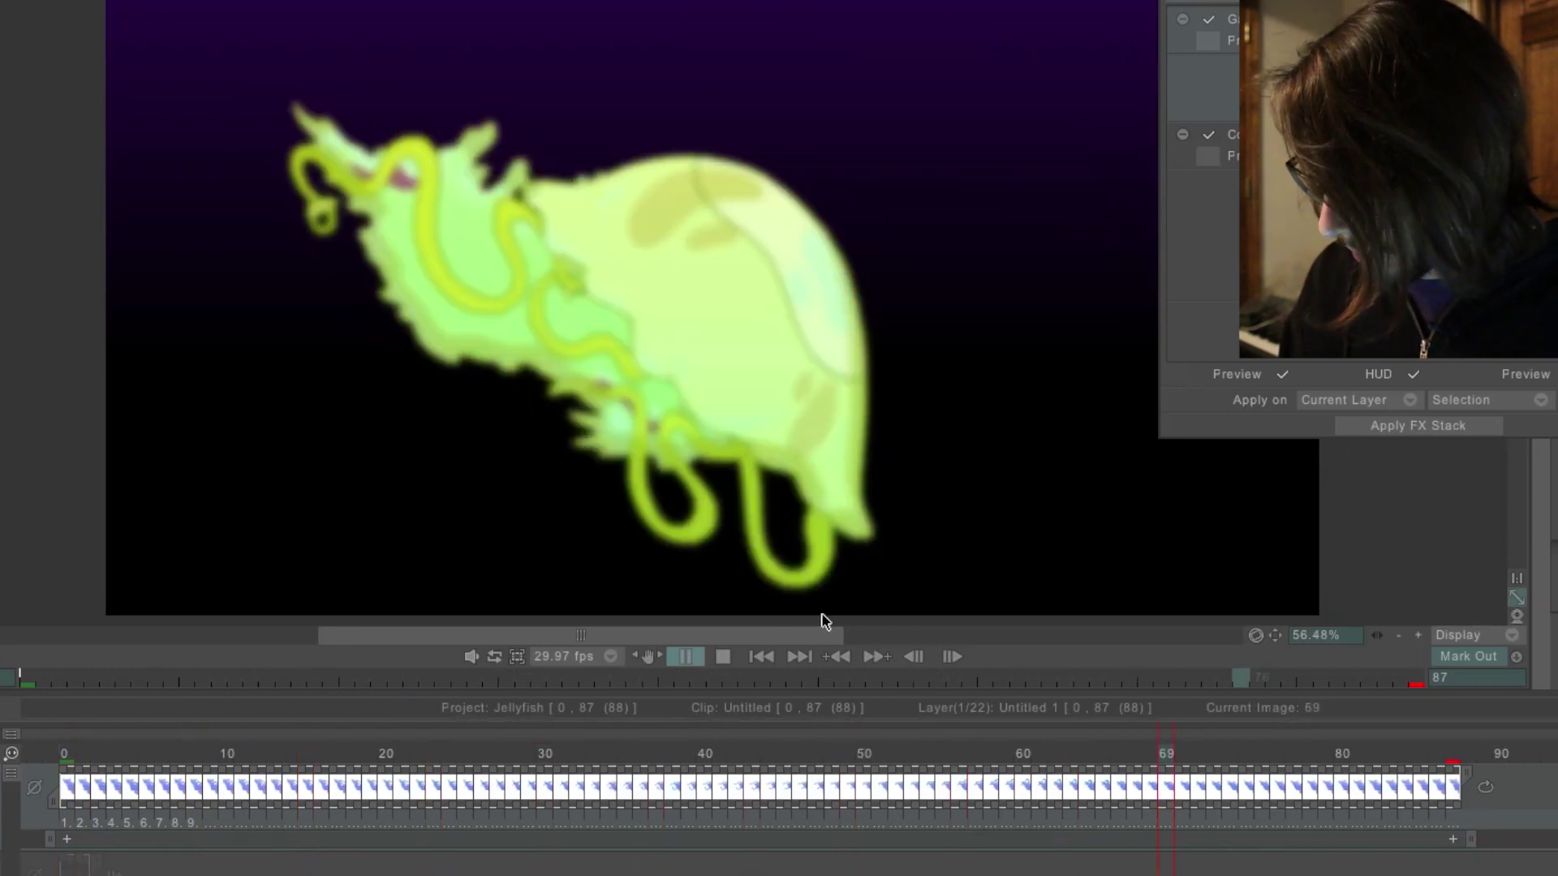
Stop the preview, select frames 0–87 from frame 0, and apply the FX Stack
left_click(722, 657)
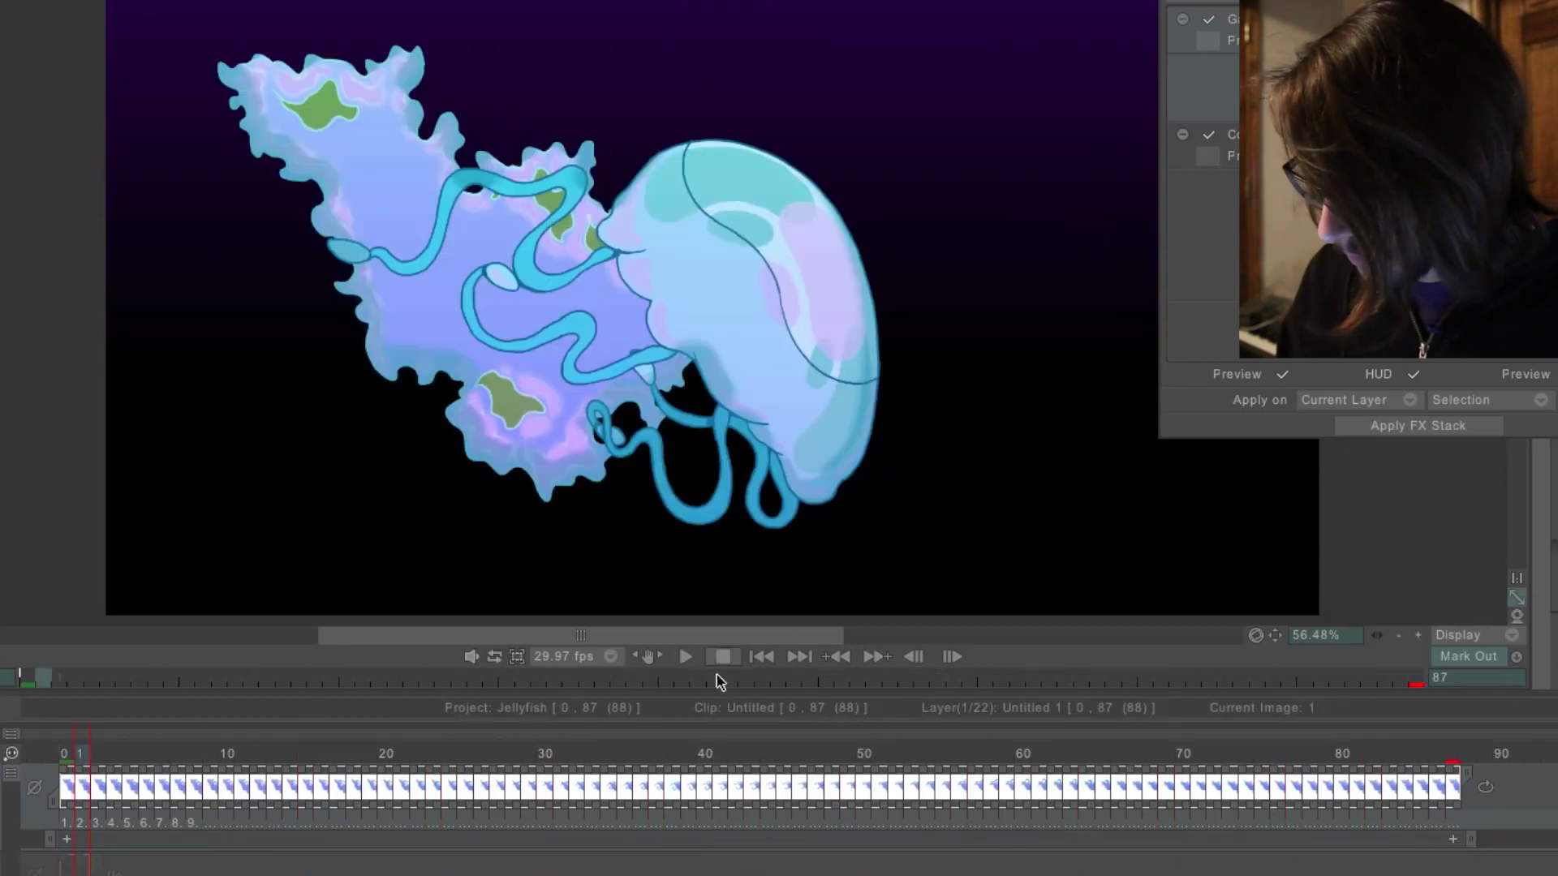
left_click(70, 755)
left_click_drag(1478, 824, 57, 779)
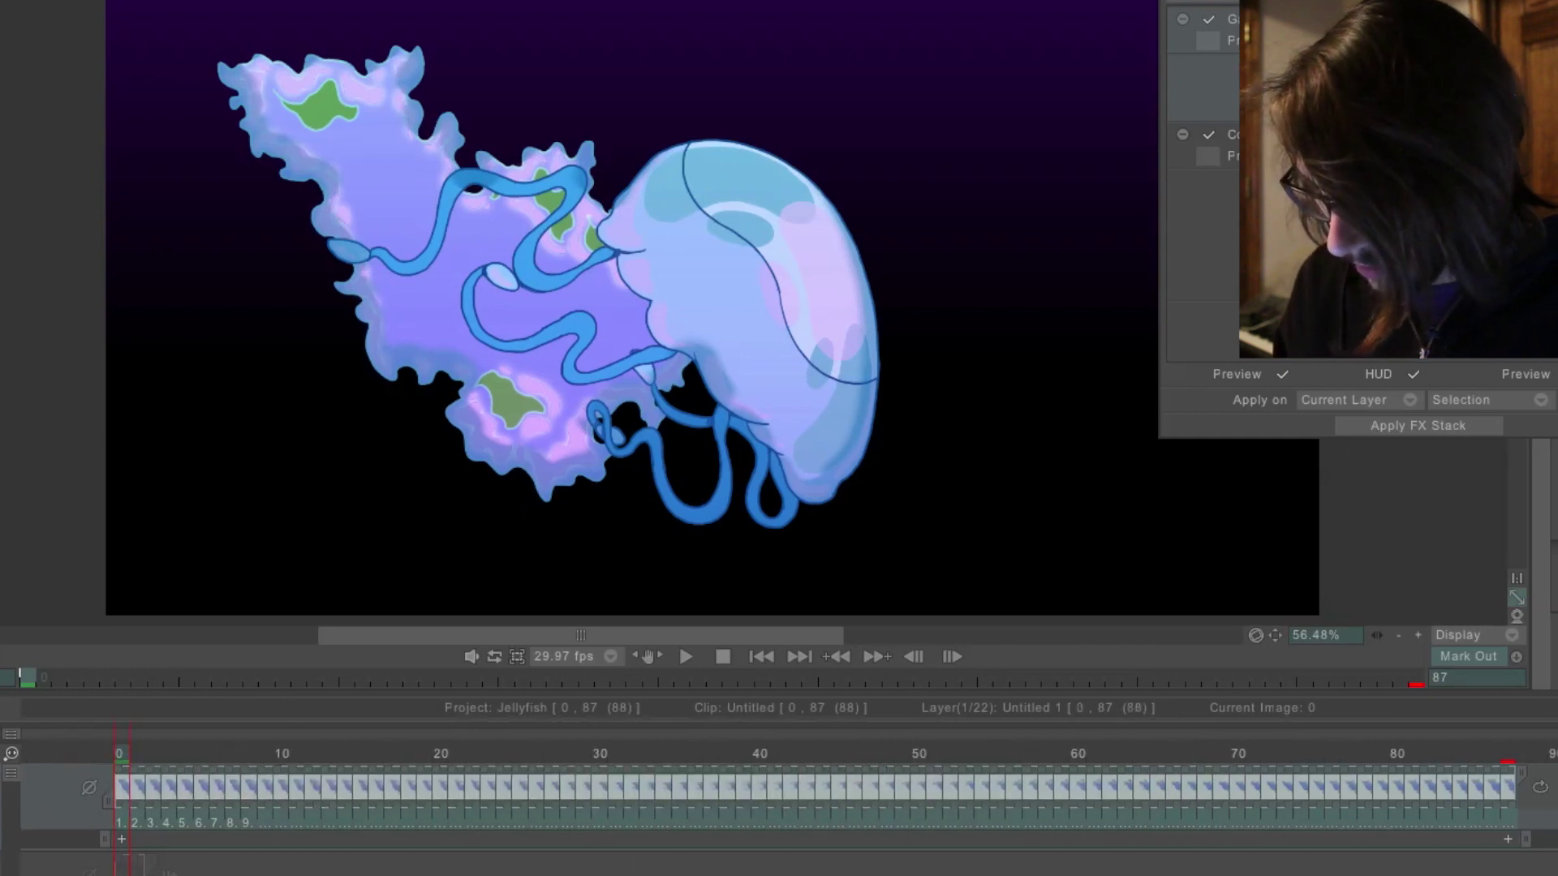
left_click(1426, 425)
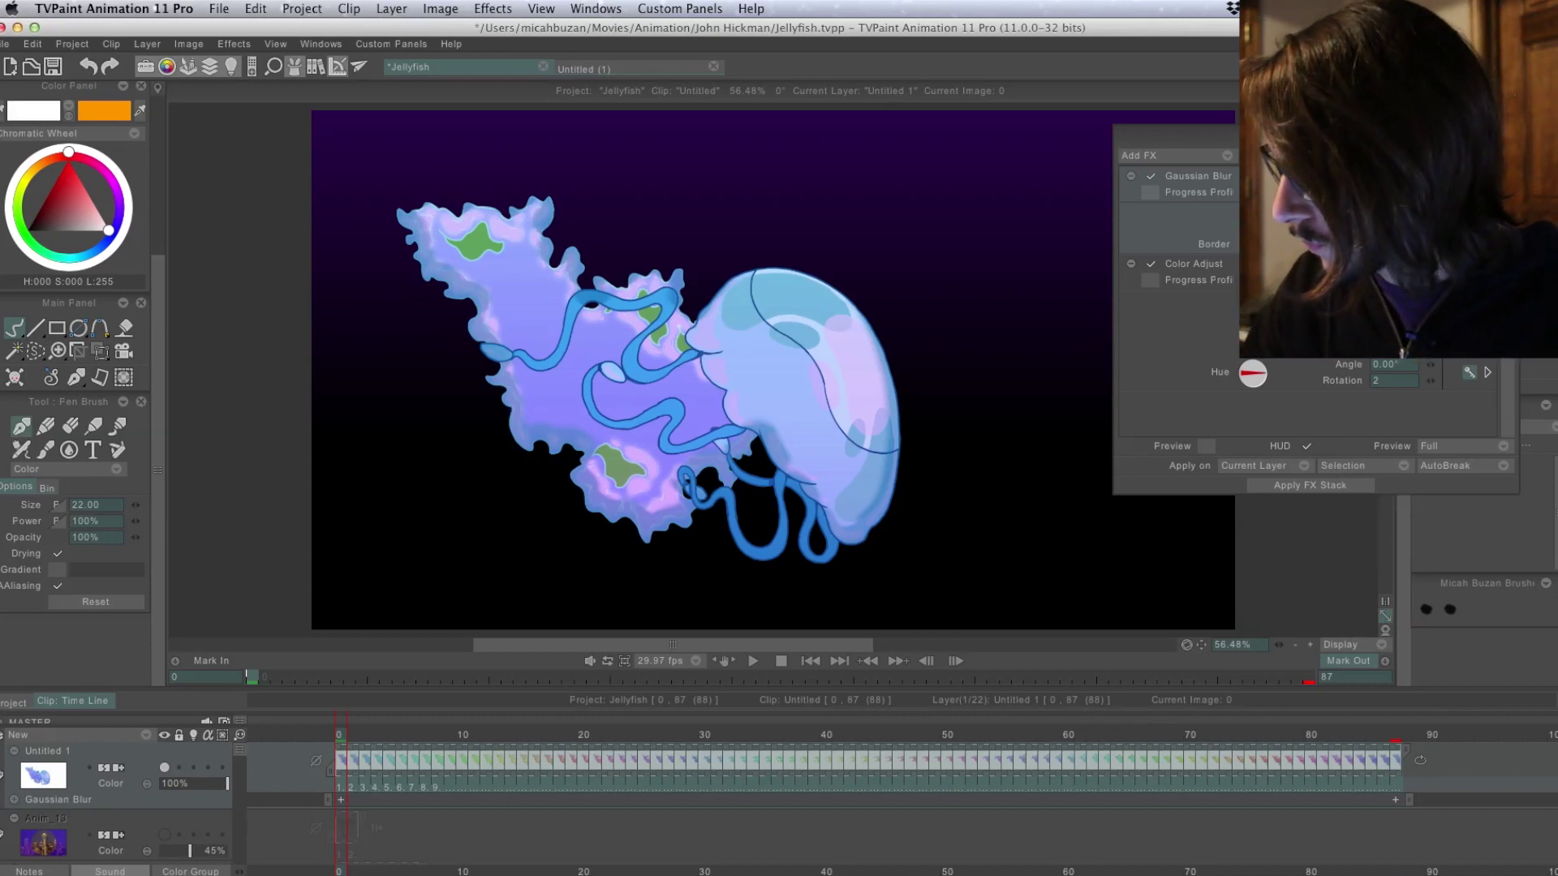
Play the baked jellyfish animation, then stop it and return to frame 0
key("Return")
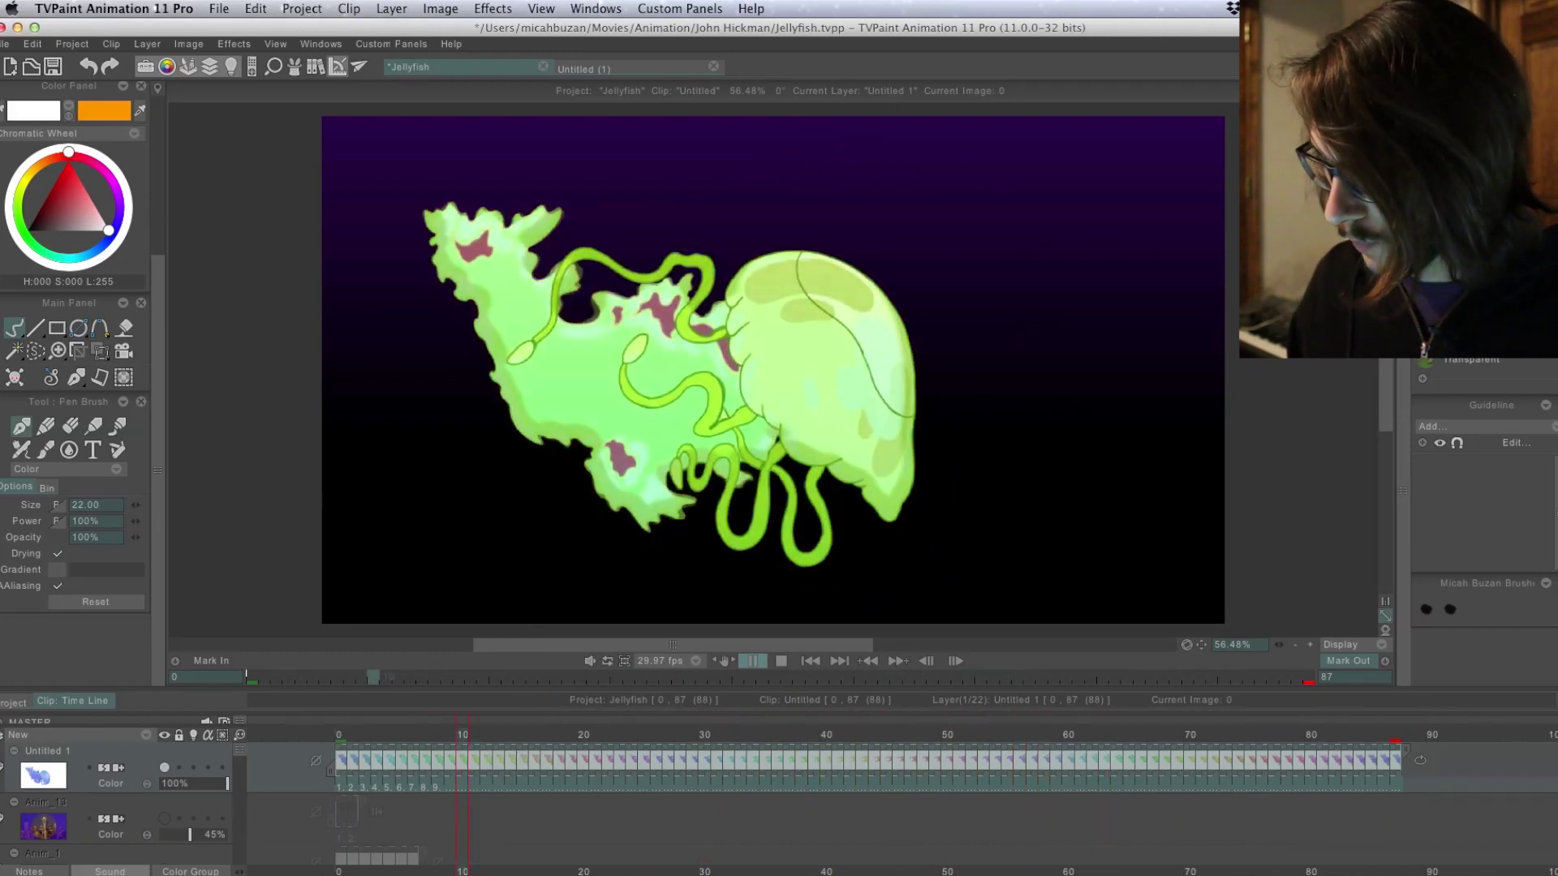
key("space")
left_click(328, 737)
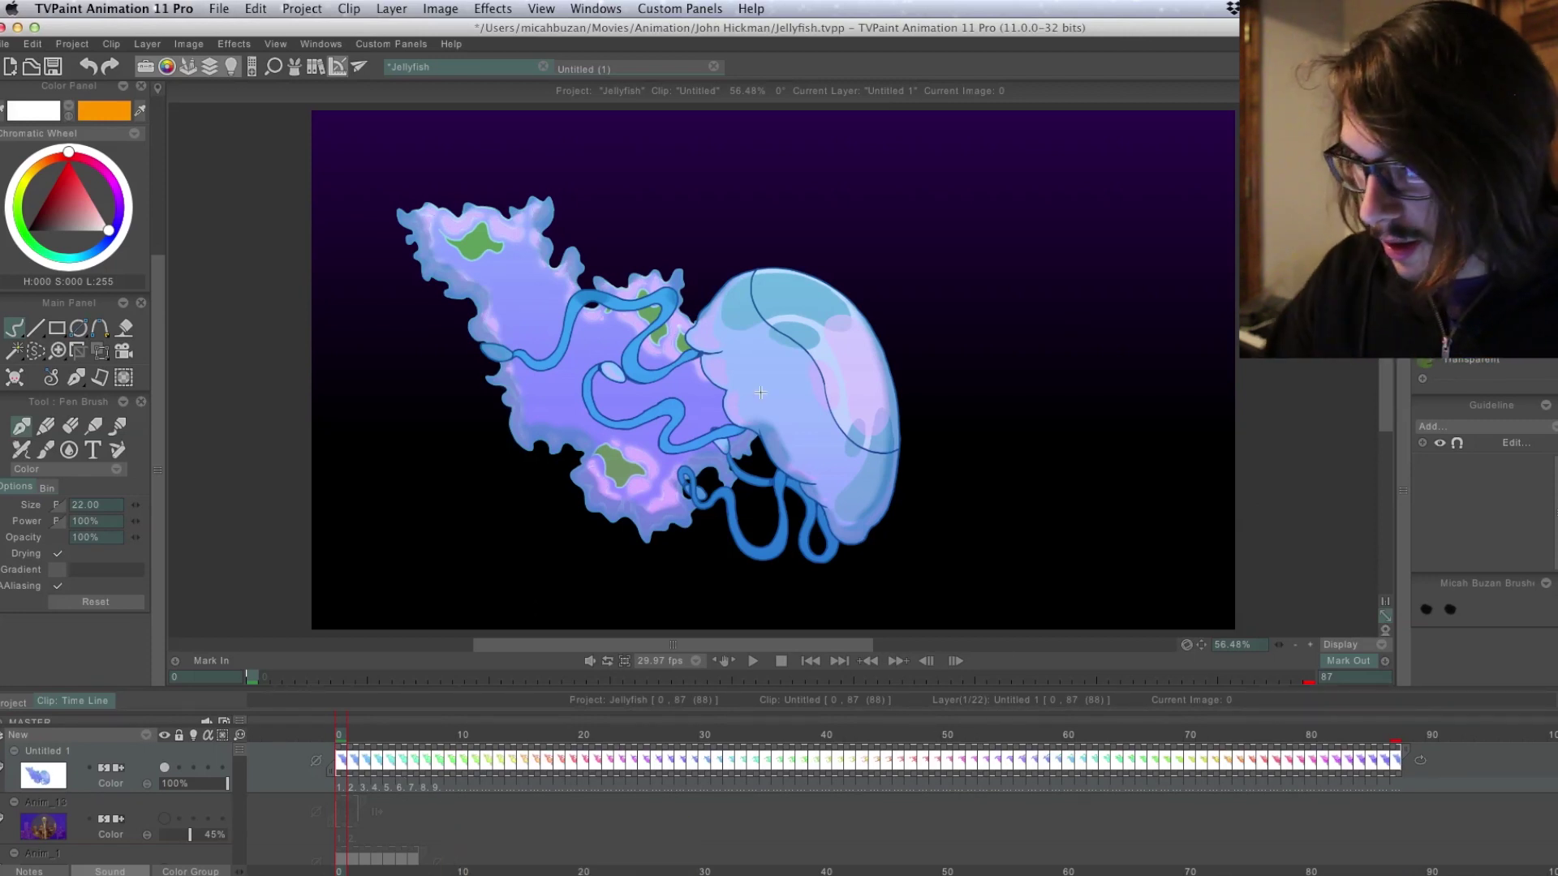
Select all 88 jellyfish frames with Image > Select All Images
left_click(452, 8)
left_click(452, 26)
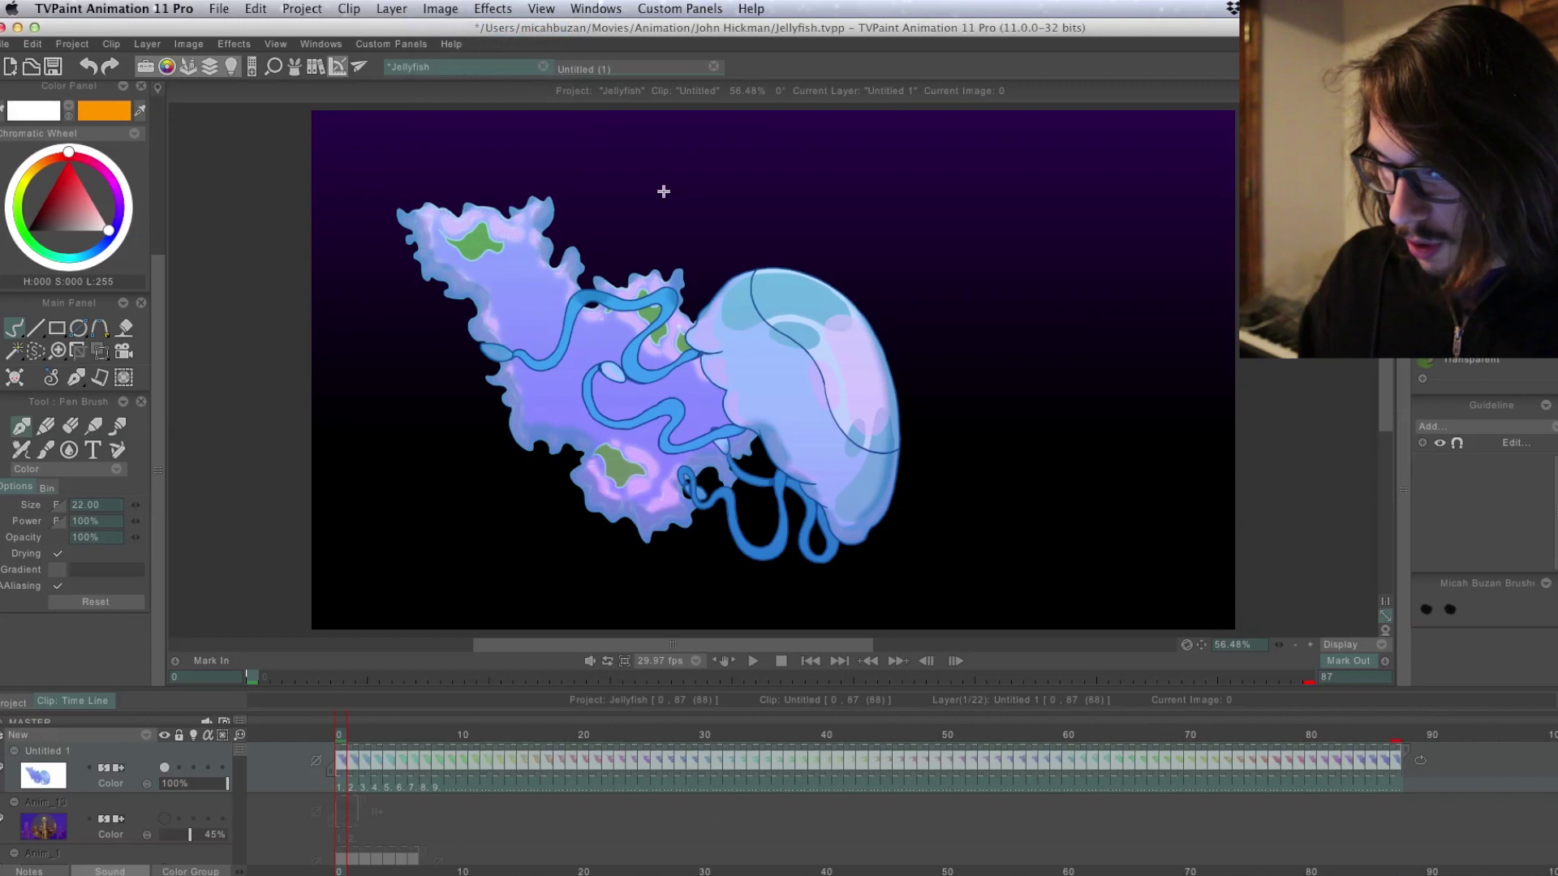